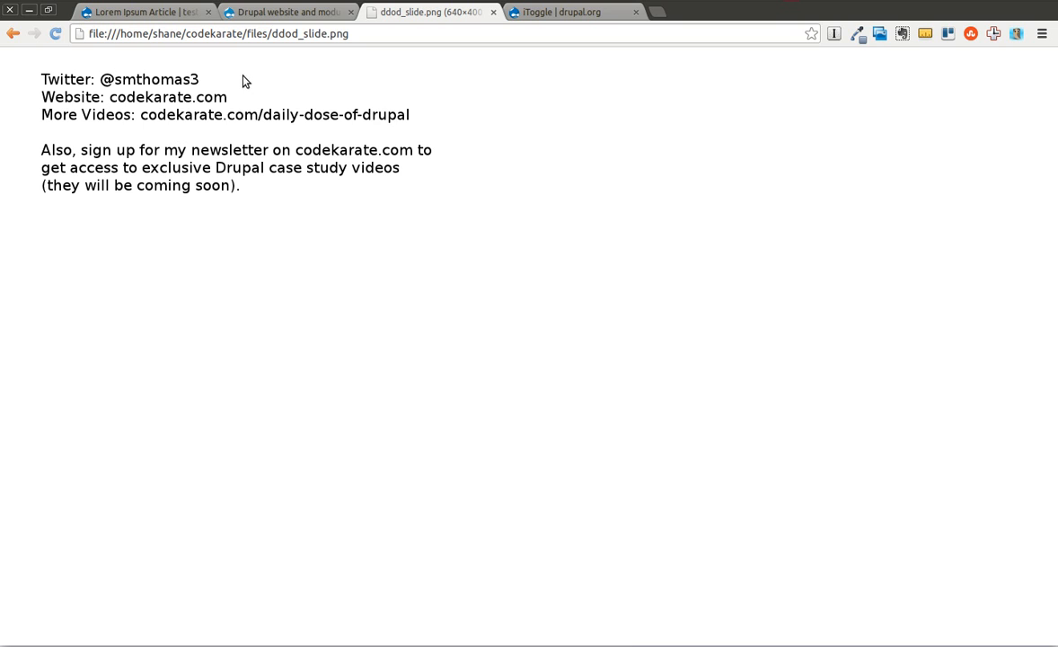
Open the Daily Dose of Drupal video page on the codekarate.com site.
click(261, 12)
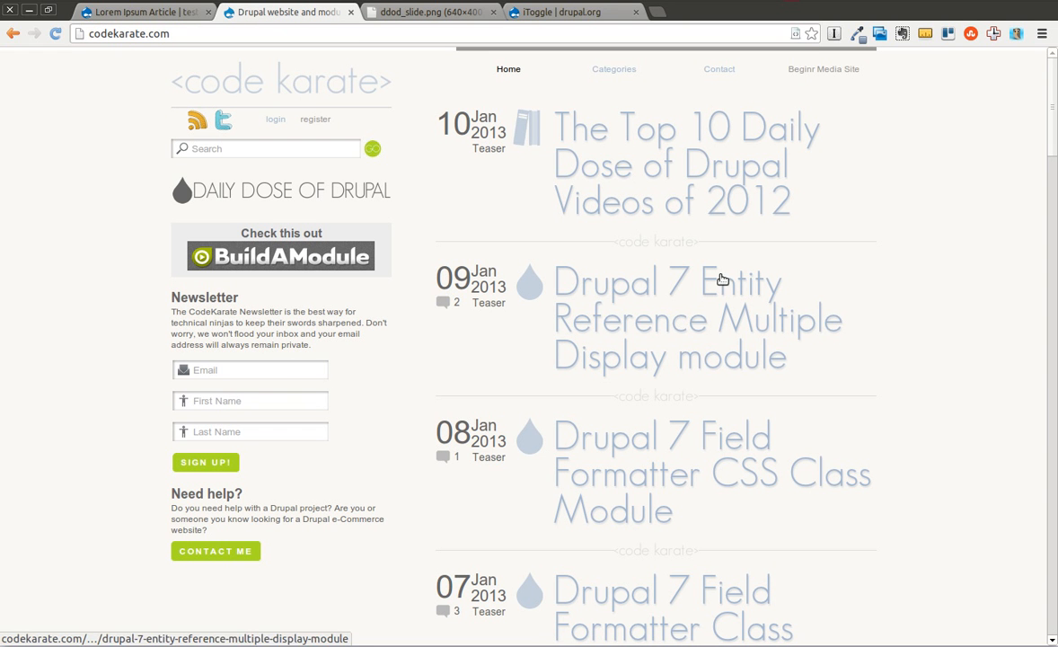
click(241, 203)
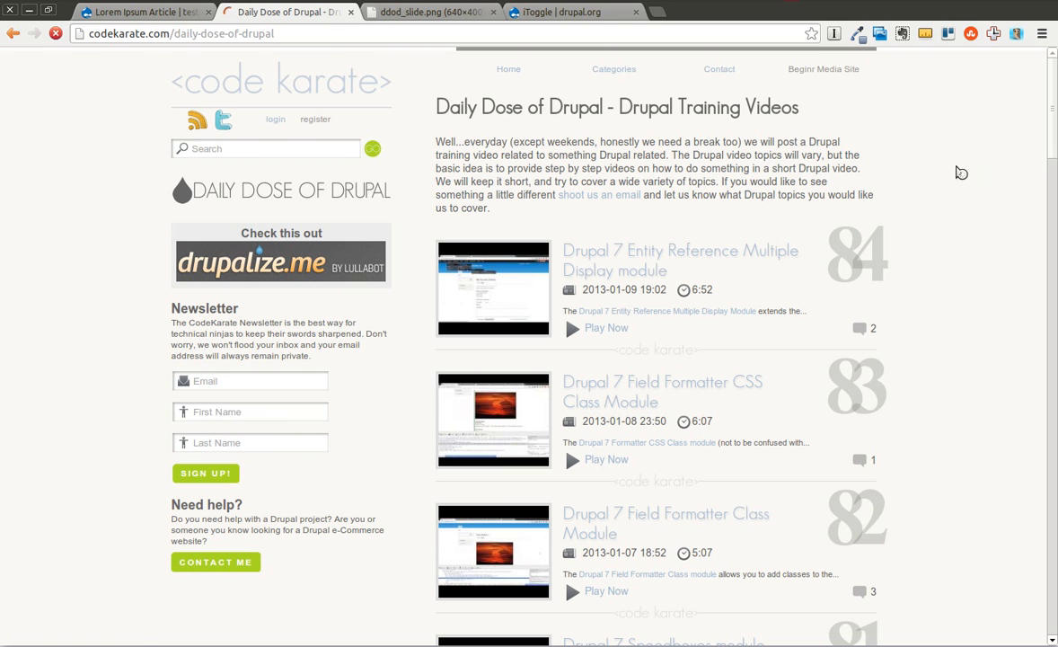
Review the iToggle project page on drupal.org and view its nodes screenshot at full size.
click(600, 13)
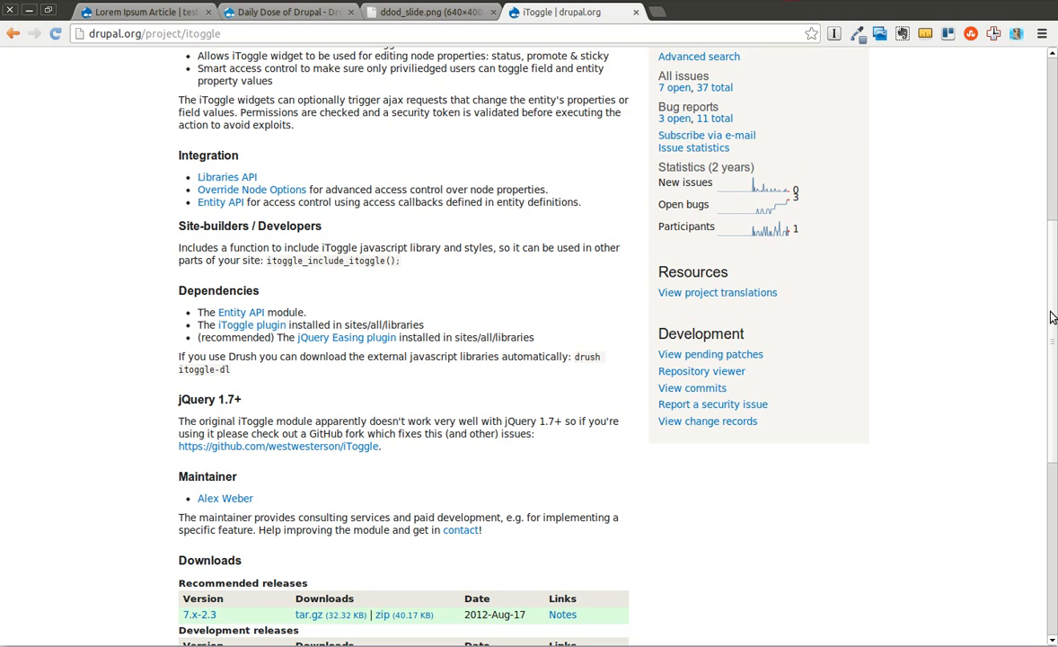
scroll(1042, 308, down, 2)
drag(1049, 333, 1045, 135)
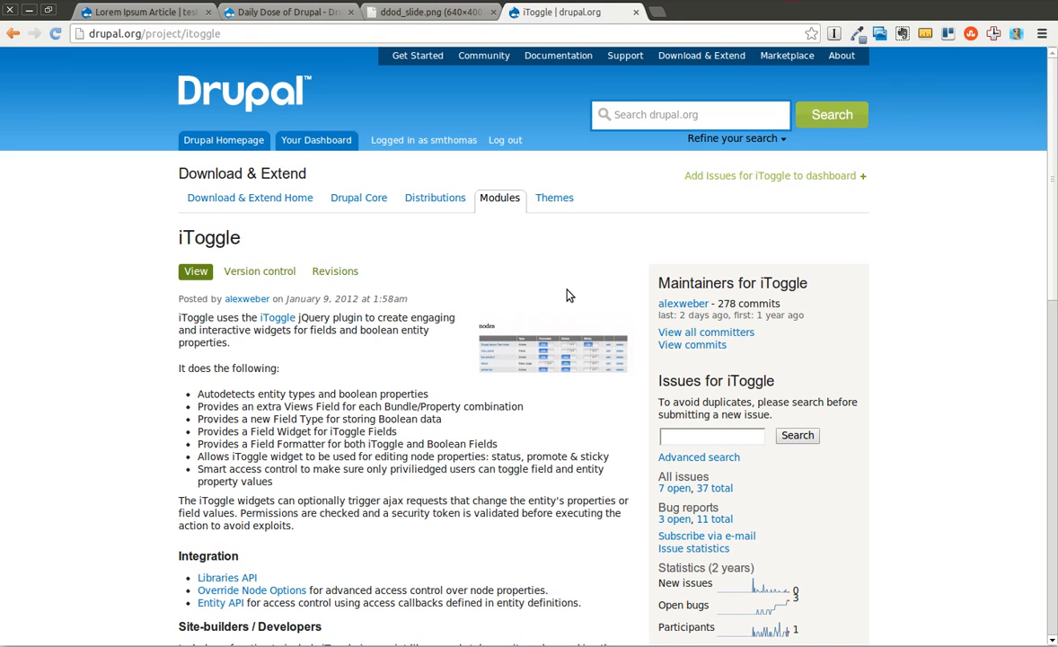
click(531, 328)
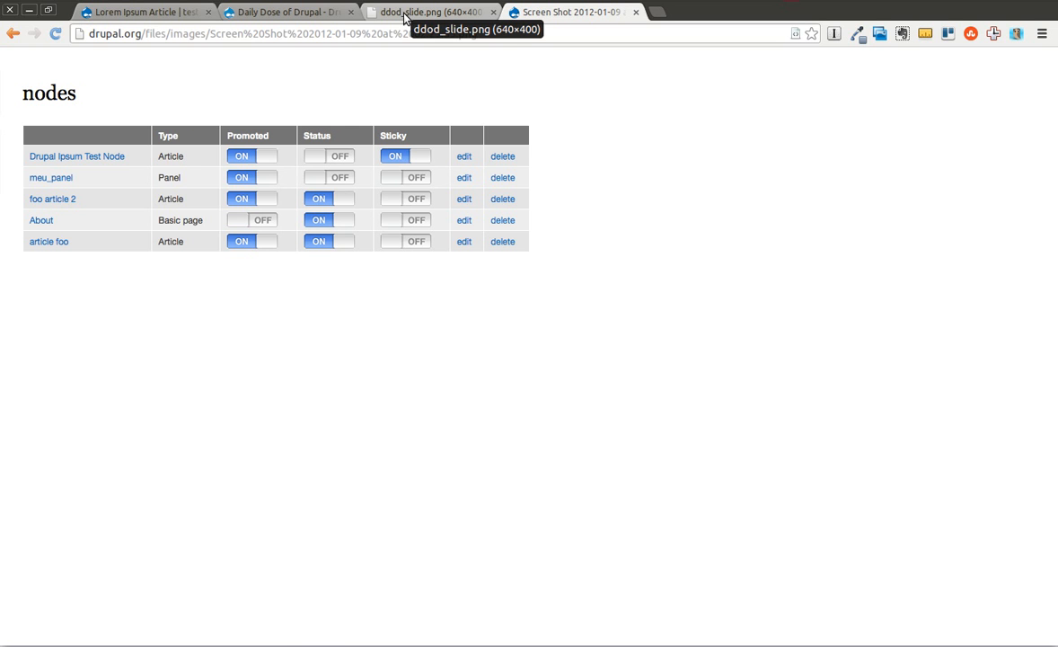
click(13, 34)
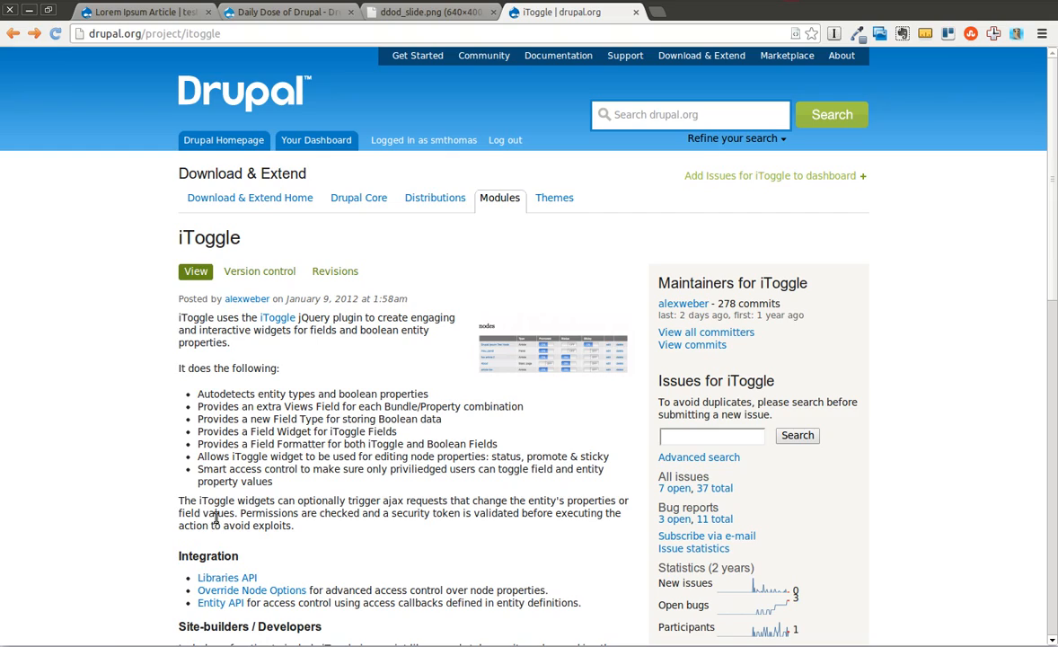
Examine the iToggle dependencies and the "drush itoggle-dl" command for downloading the external libraries.
drag(1055, 241, 1040, 445)
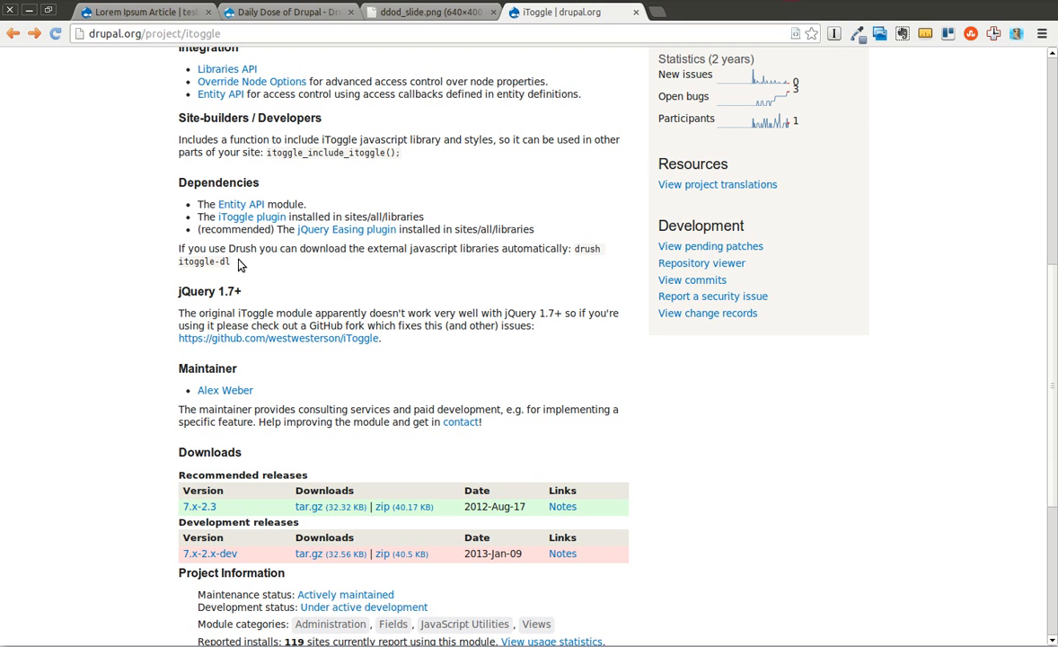
drag(593, 264, 571, 249)
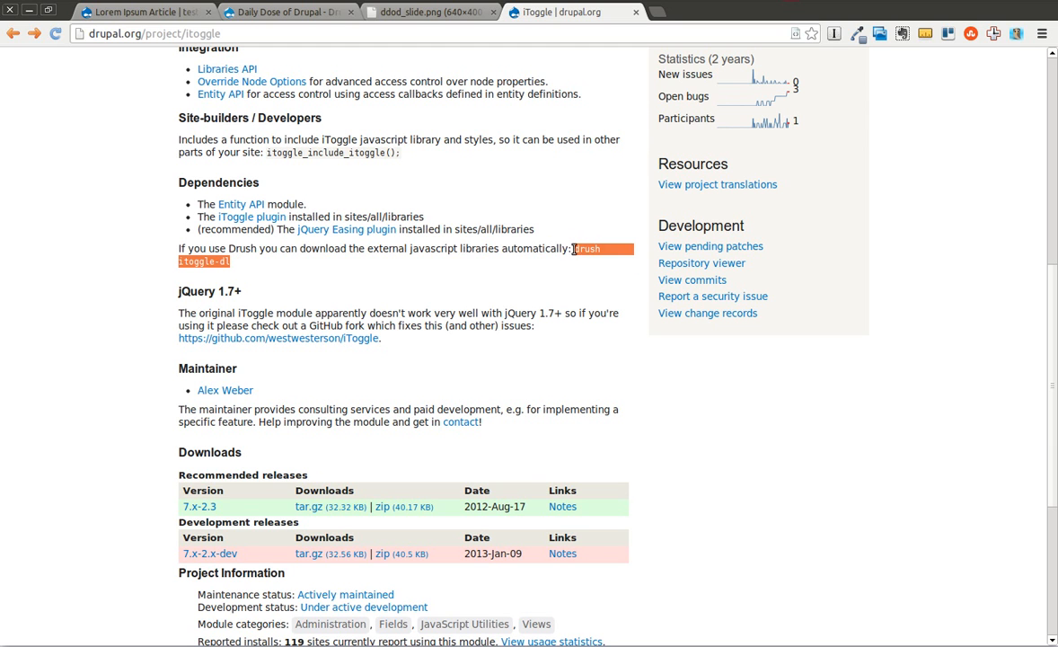
click(568, 277)
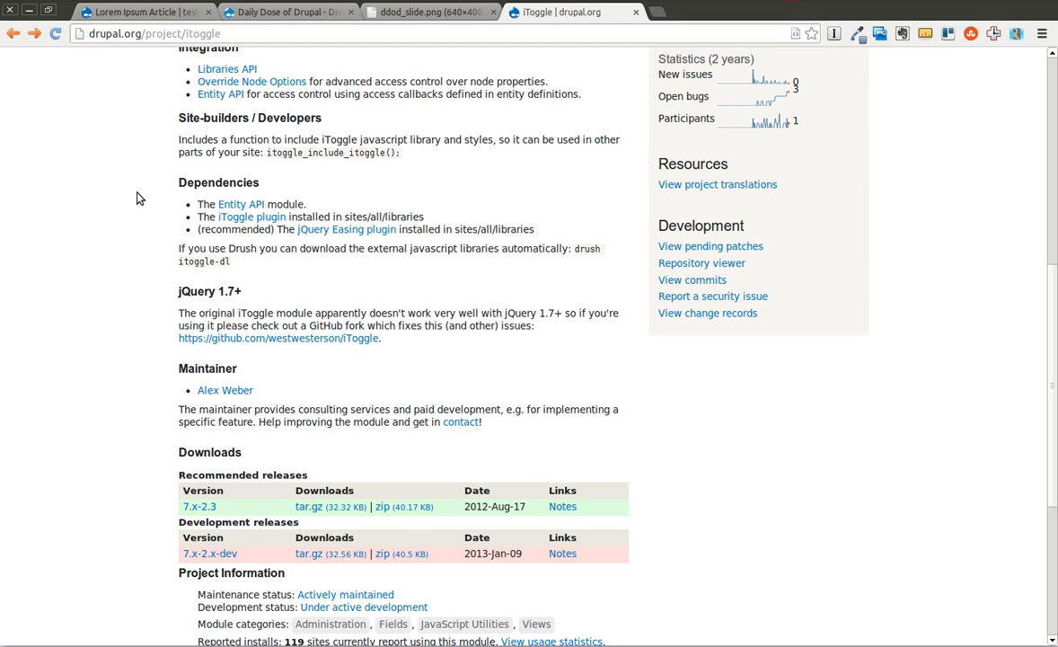
Filter the test.codekarate.com module list by "ito", enable the core iToggle module and save the configuration.
click(141, 18)
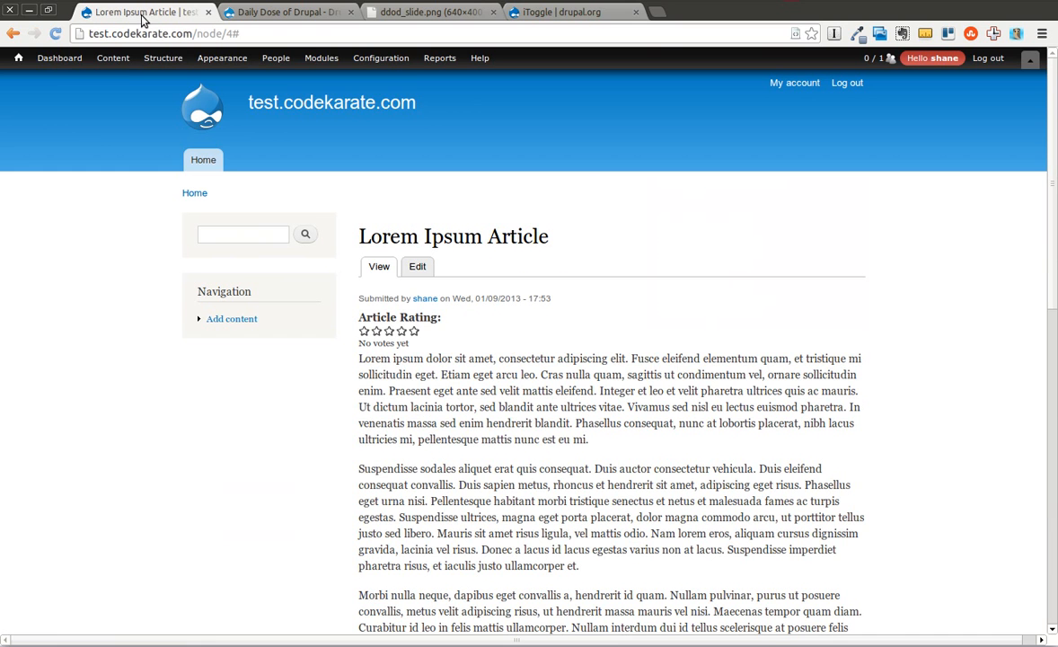
click(319, 60)
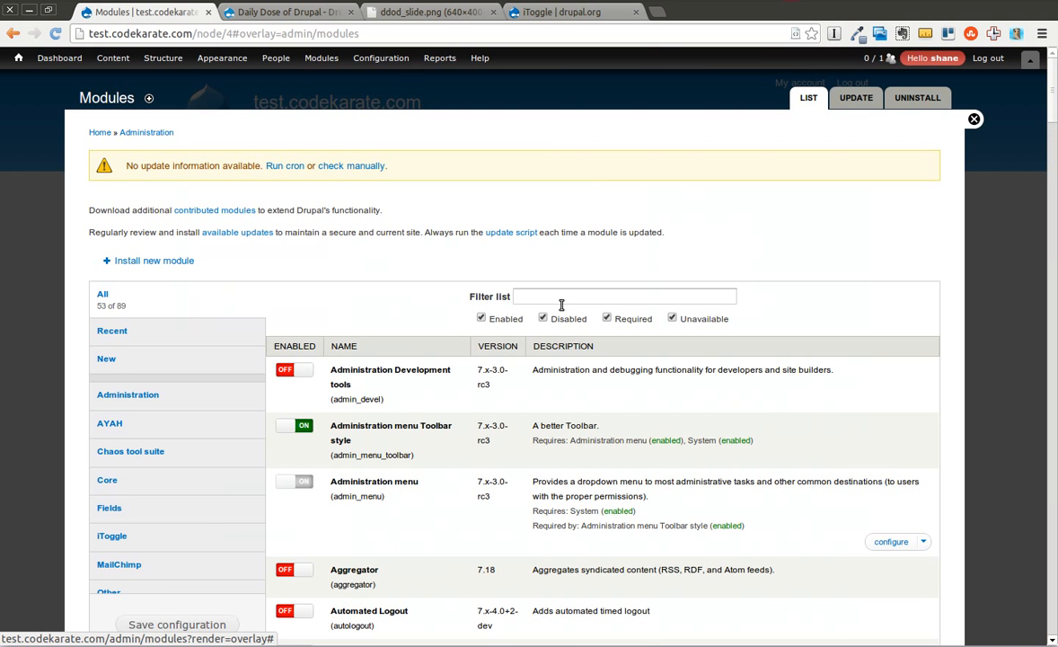
click(561, 301)
text(ito)
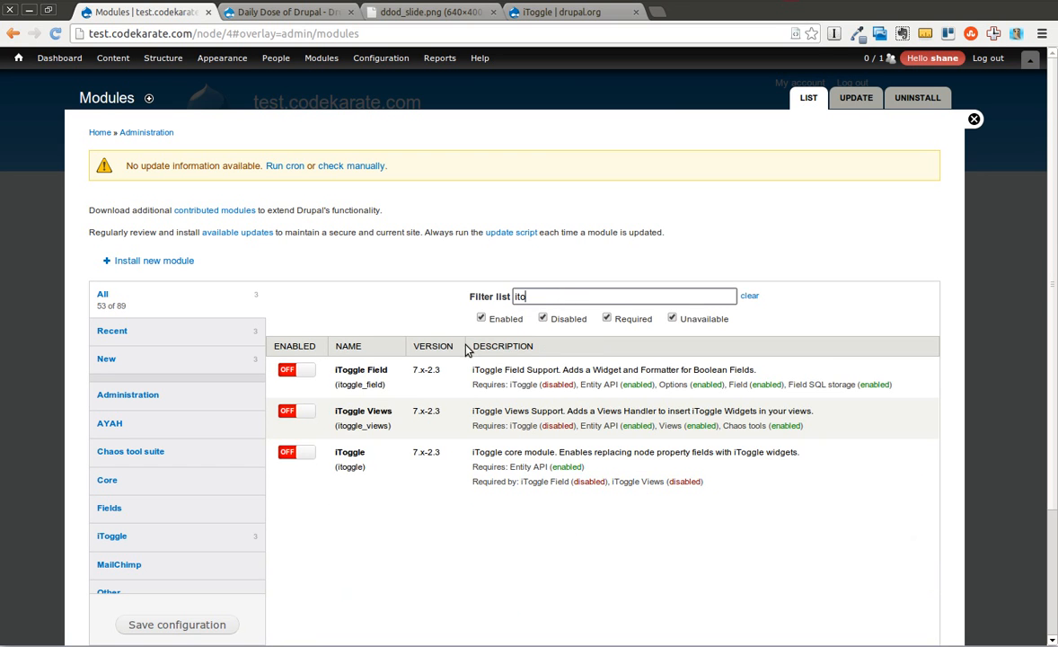
click(296, 452)
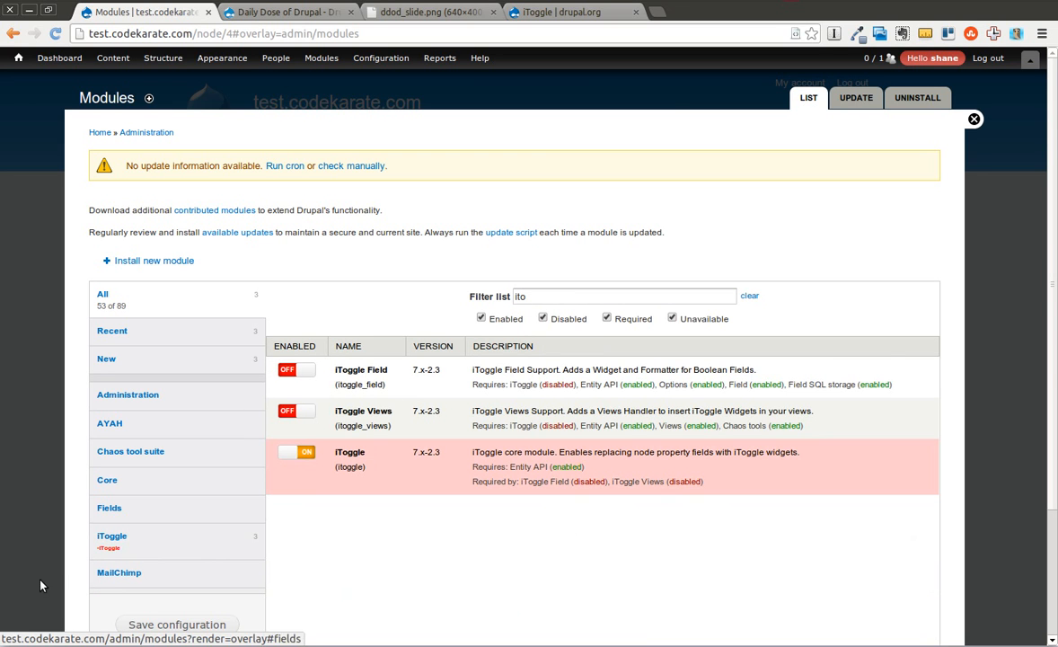
click(151, 624)
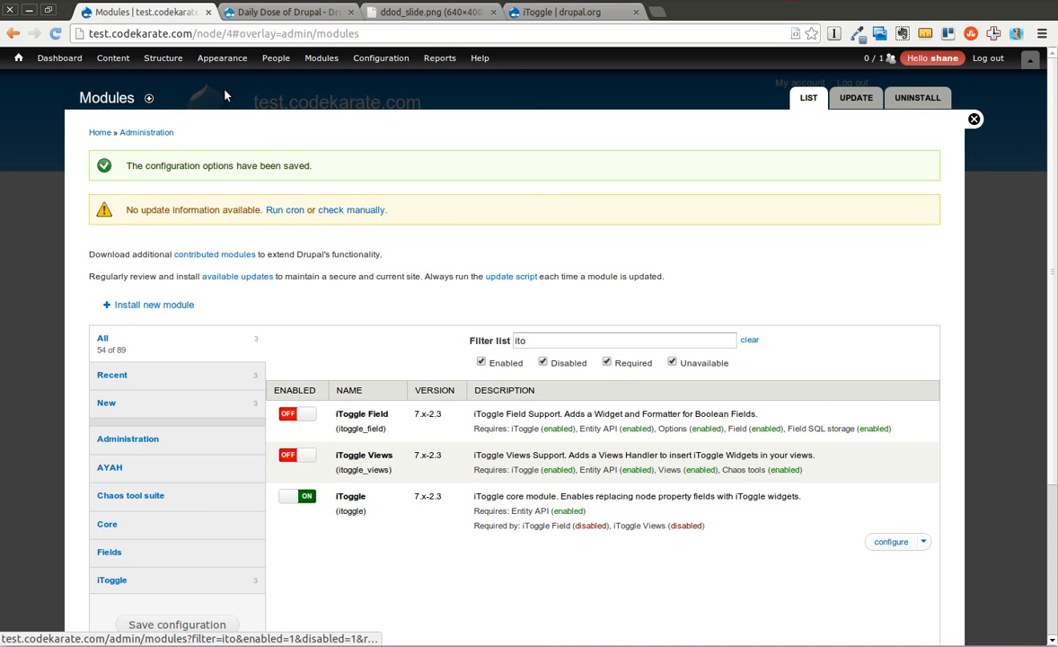
Enable iToggle in the Article content type's iToggle settings and save the content type.
mouse_move(162, 59)
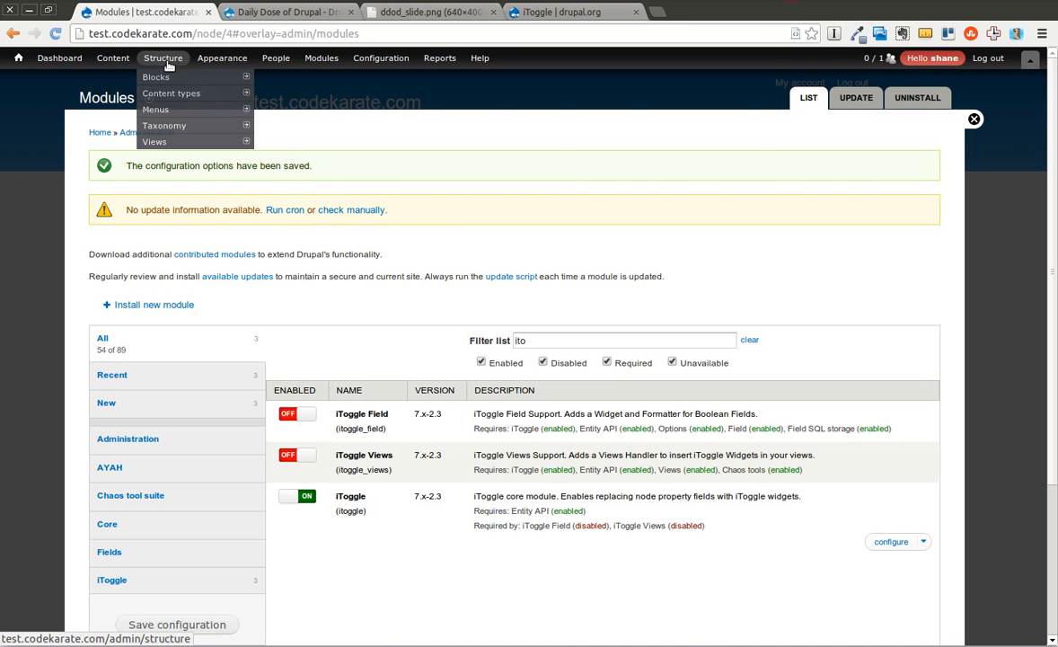
mouse_move(176, 93)
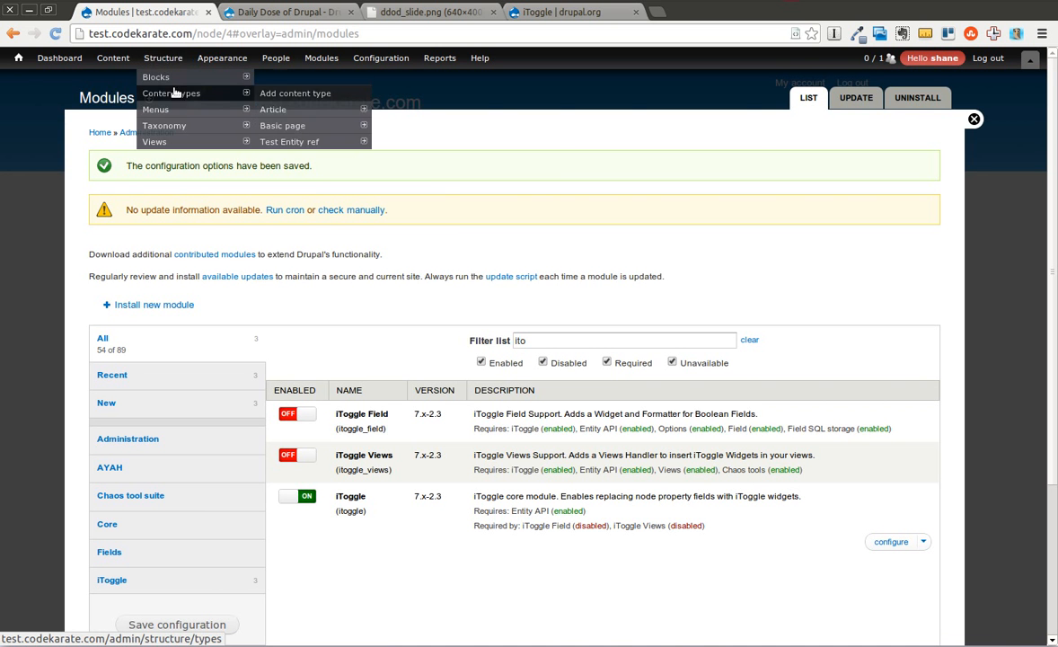
click(298, 113)
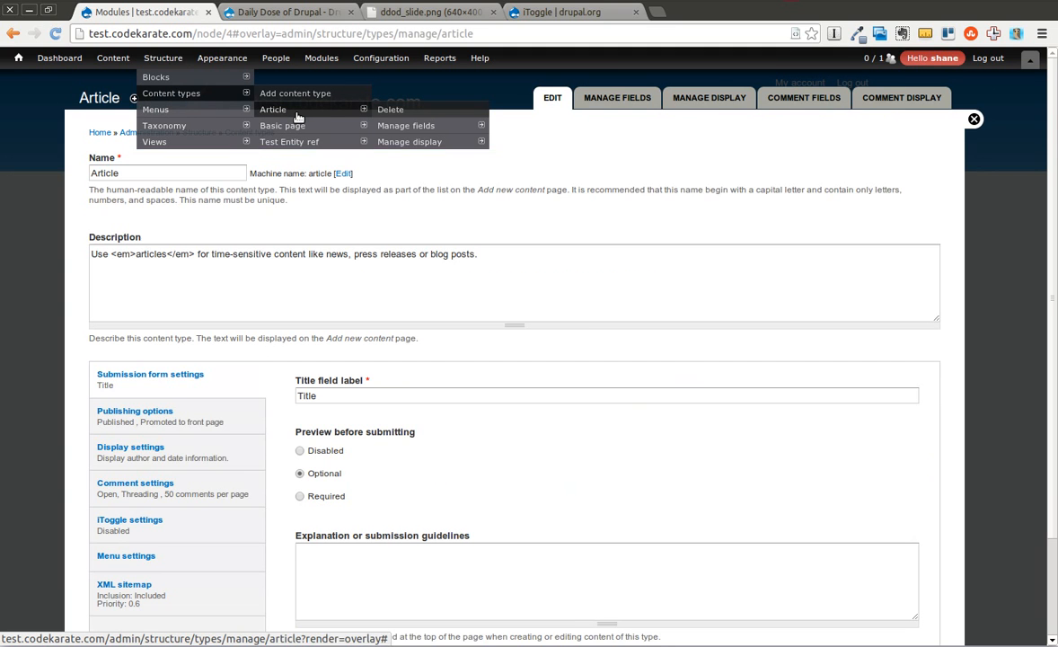
mouse_move(289, 141)
mouse_move(406, 157)
mouse_move(536, 173)
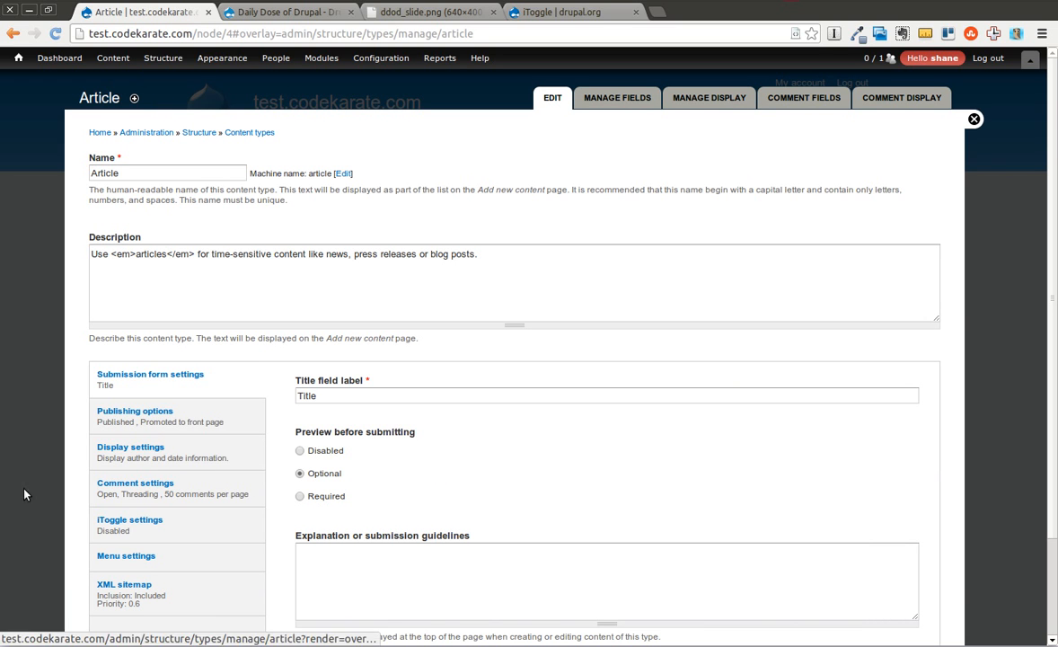
click(153, 529)
click(300, 382)
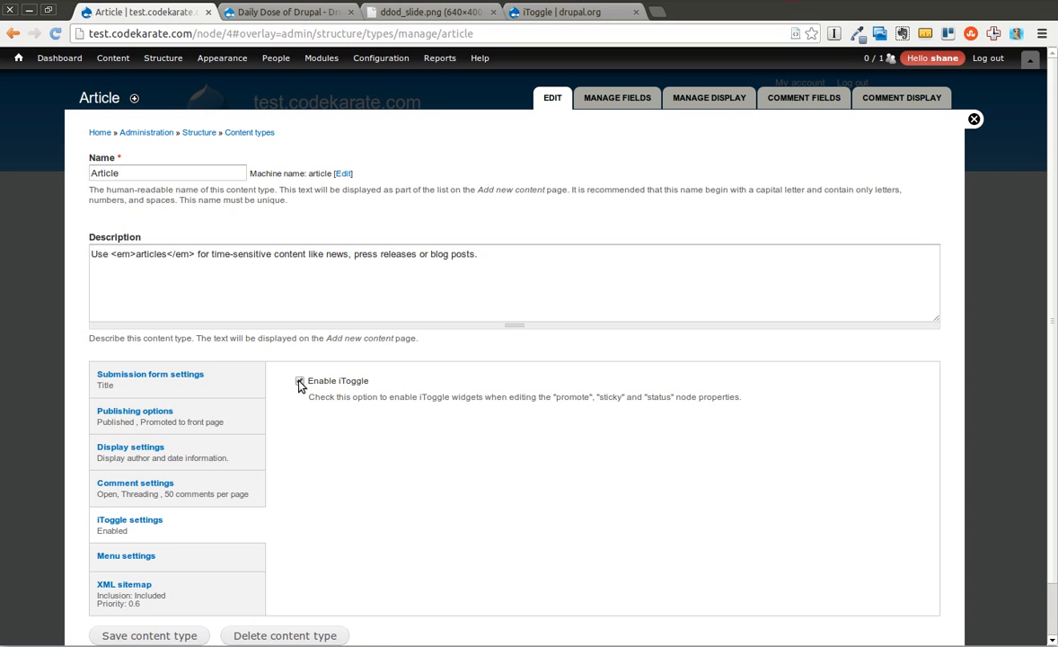
click(173, 635)
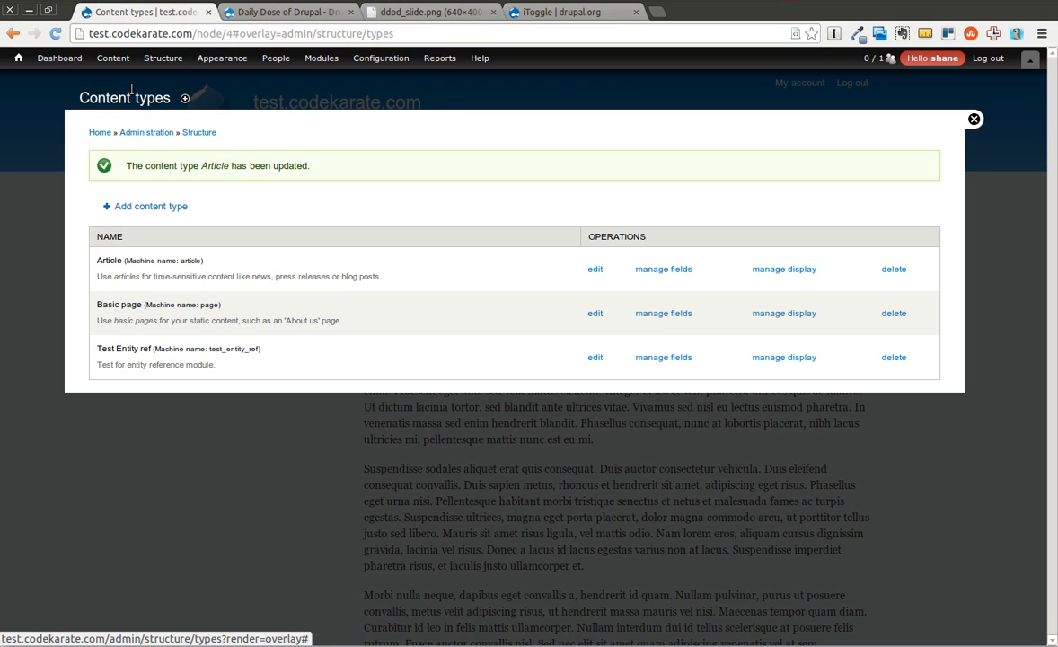
Open Test Article 1 from the content list for editing and show its publishing options.
click(113, 58)
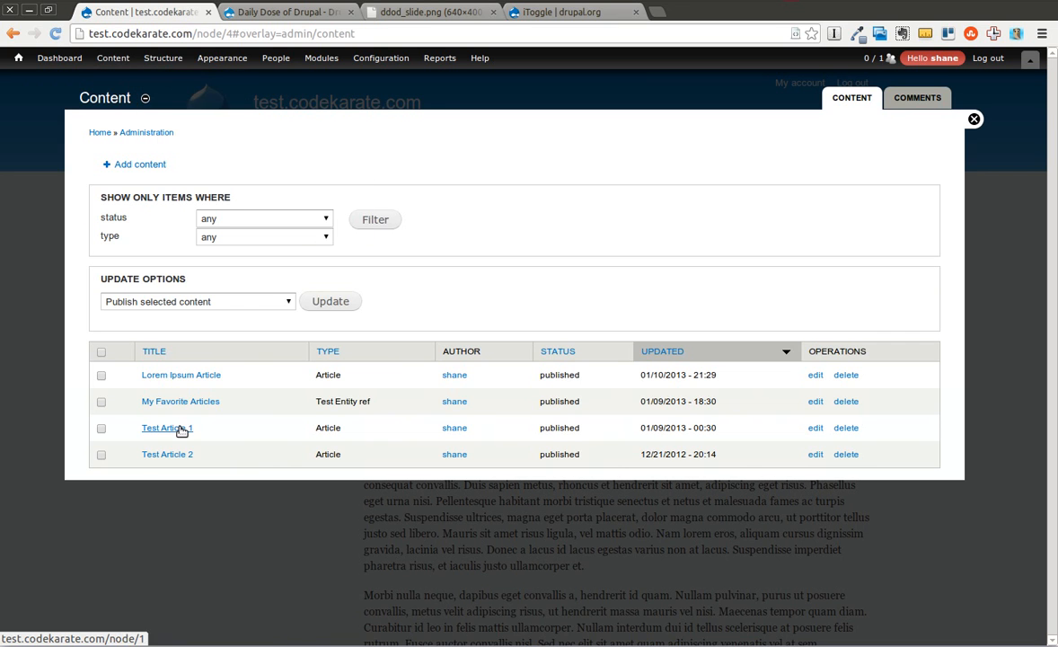
click(167, 429)
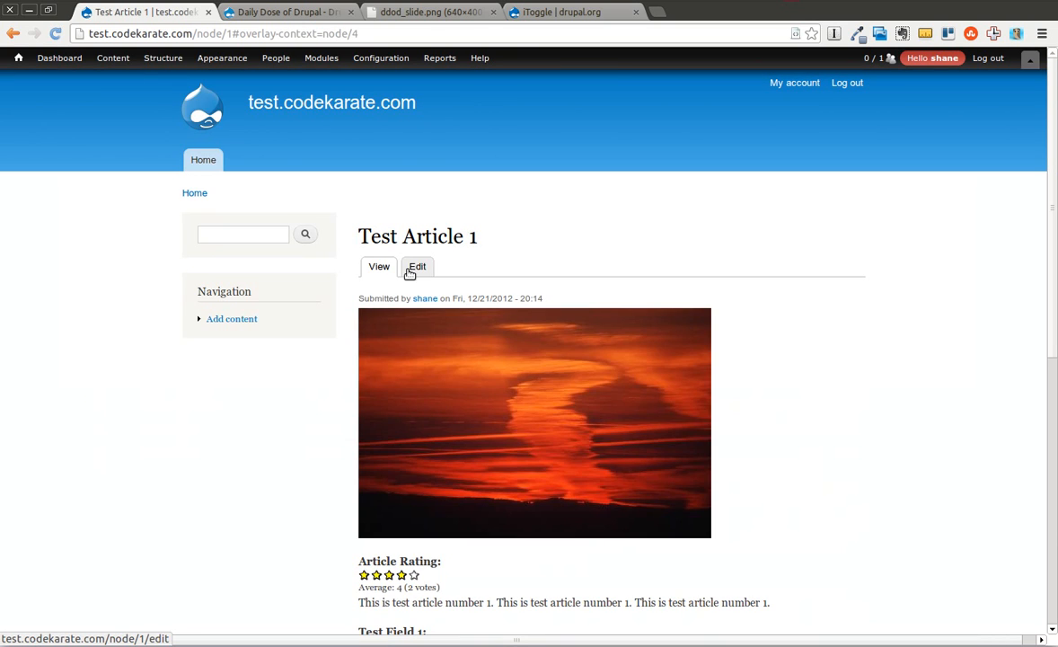
click(418, 268)
scroll(1046, 269, down, 10)
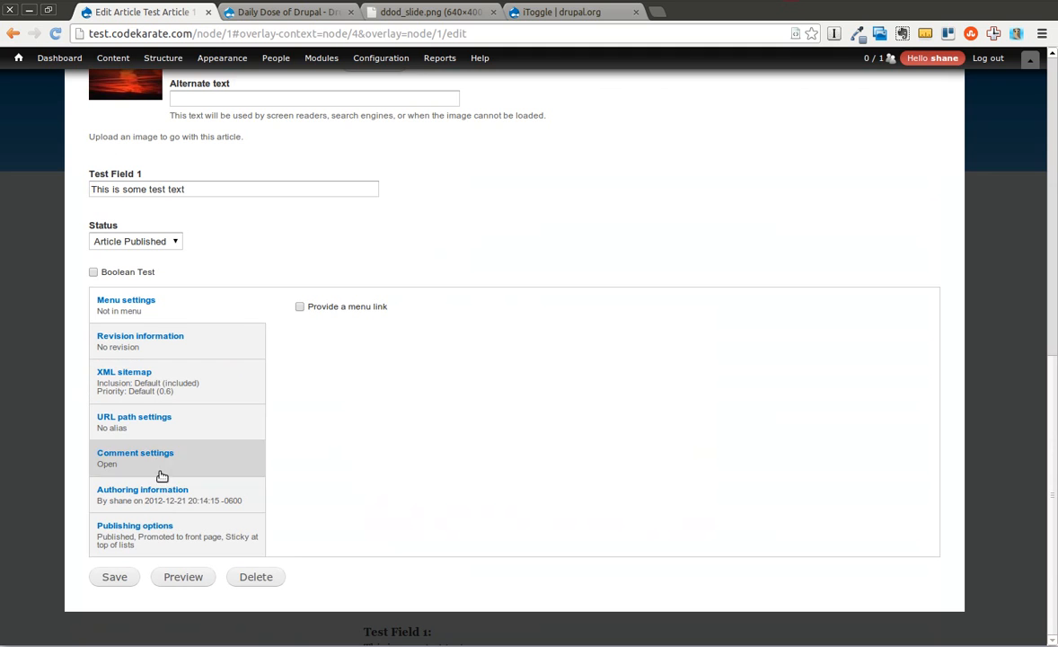
click(160, 521)
Try the Published, Promoted to front page and Sticky at top of lists toggles on and off, without saving the article.
click(340, 328)
click(346, 328)
click(325, 330)
click(330, 326)
click(329, 327)
click(330, 326)
click(332, 380)
click(332, 378)
click(332, 378)
click(330, 327)
click(331, 327)
click(330, 377)
click(331, 378)
click(327, 431)
click(327, 432)
click(327, 431)
click(327, 432)
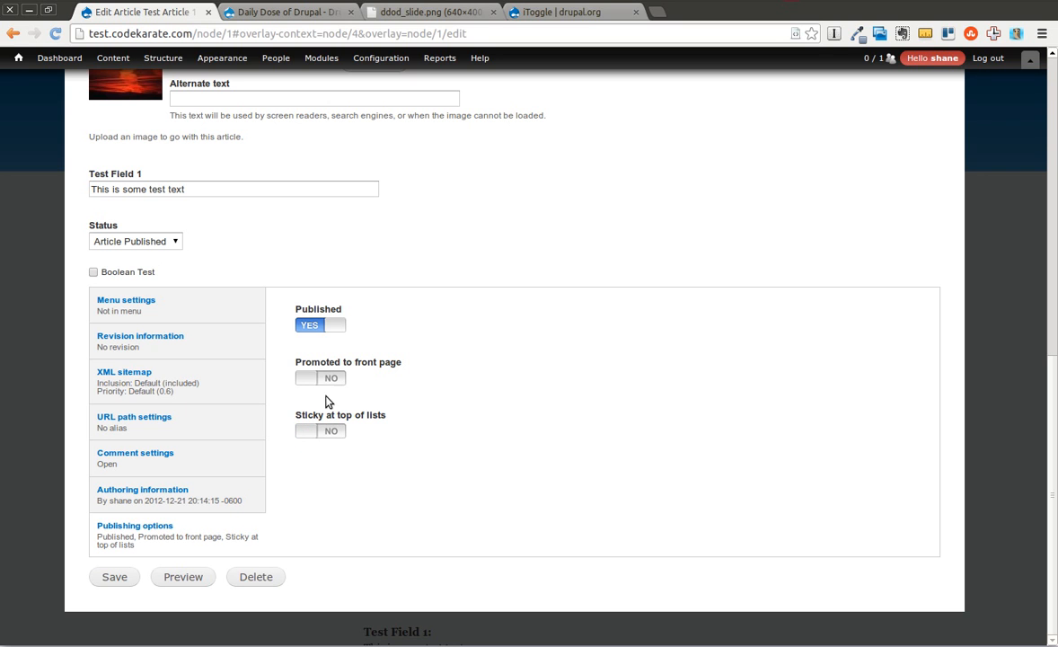
click(331, 335)
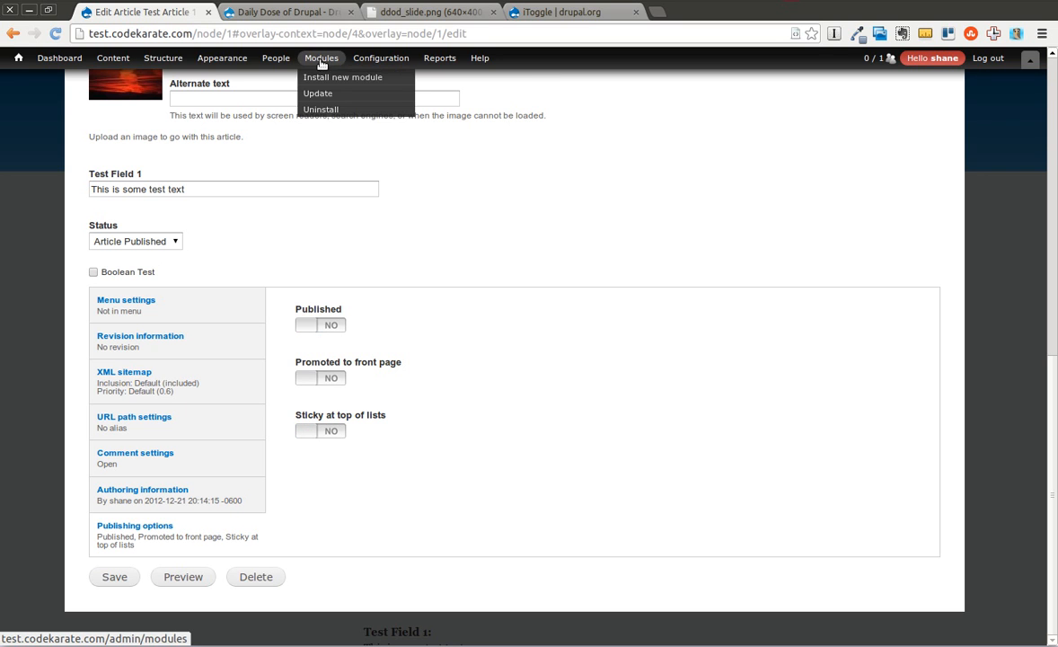
Filter the module list by "itog" and open the iToggle module's configuration page.
mouse_move(282, 60)
mouse_move(315, 58)
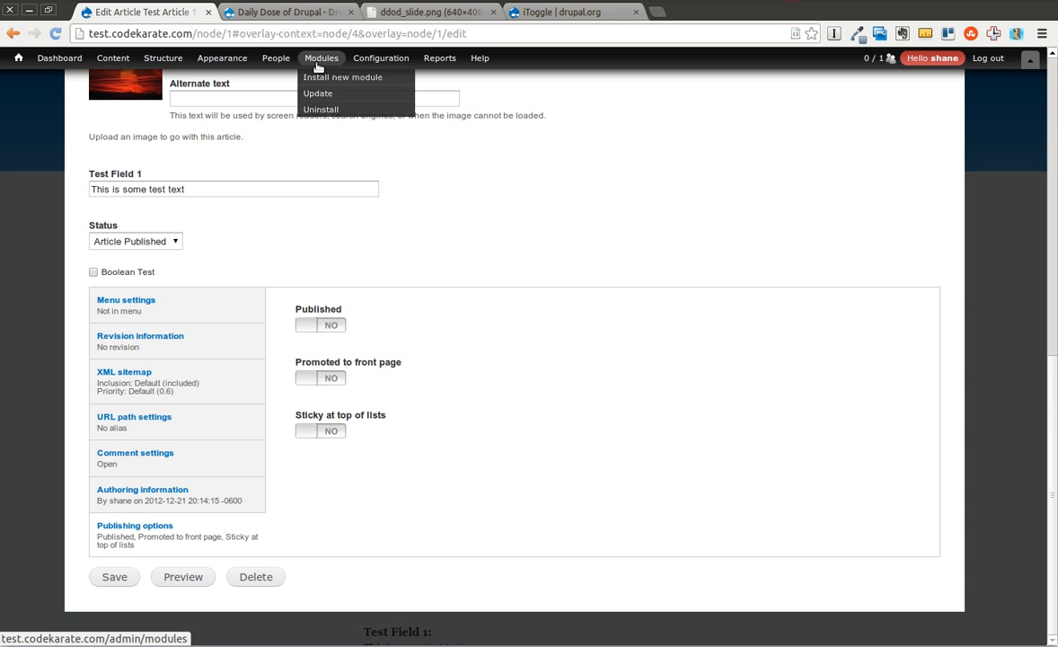
click(318, 58)
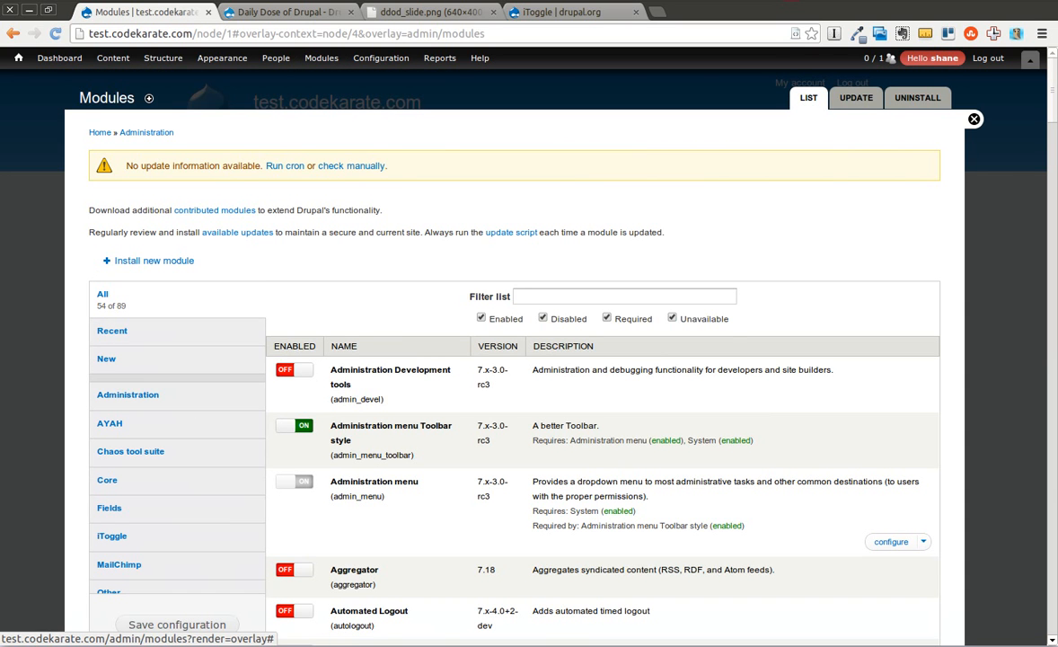
scroll(956, 135, down, 5)
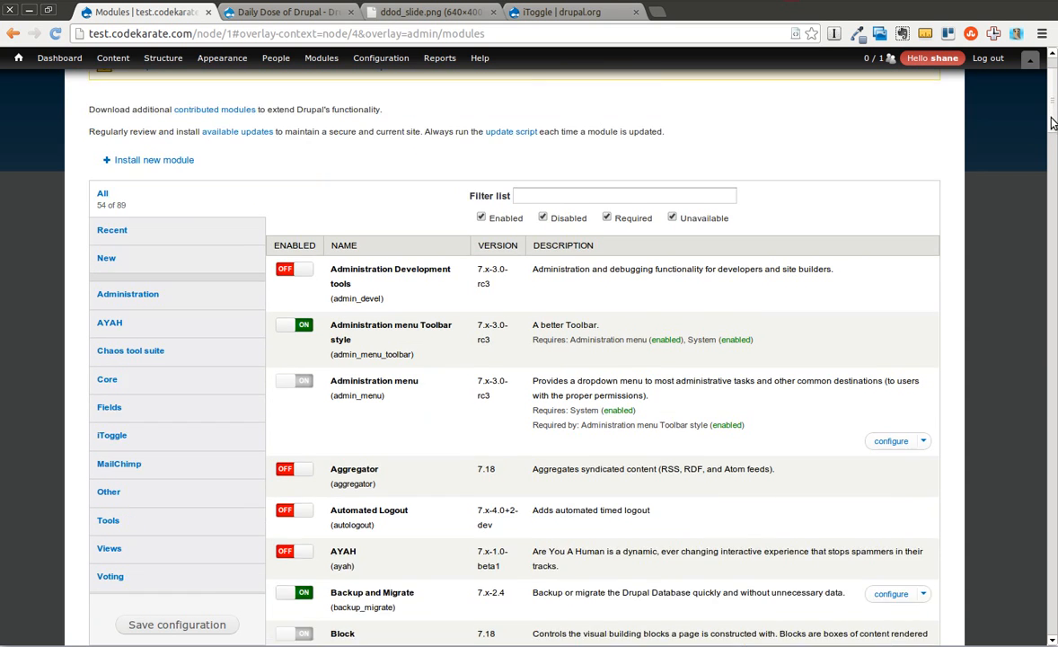
scroll(988, 131, up, 3)
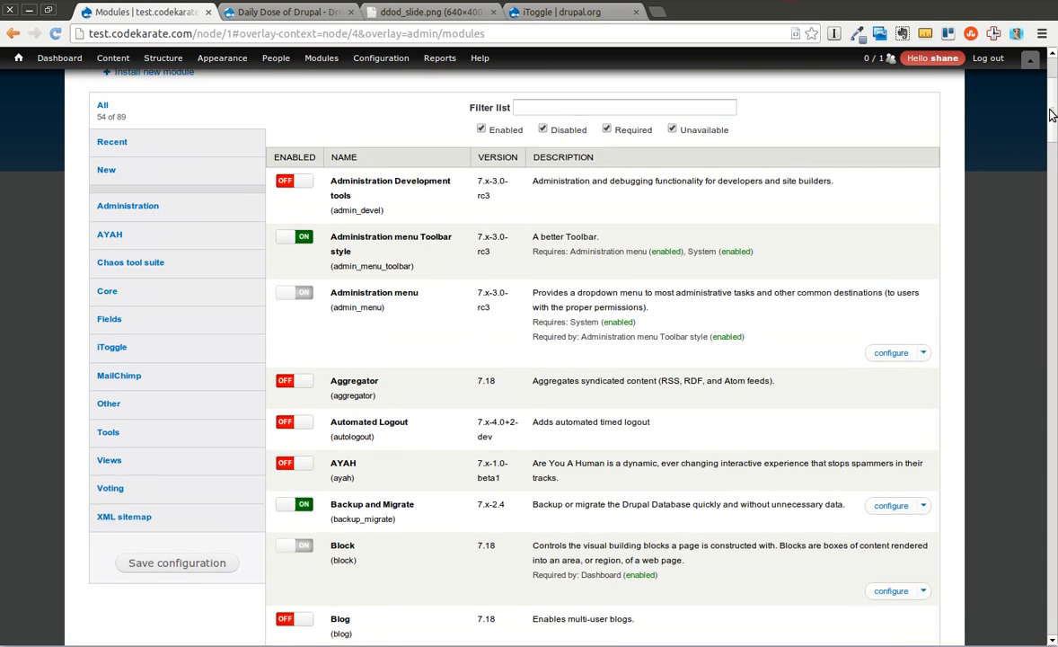
click(700, 164)
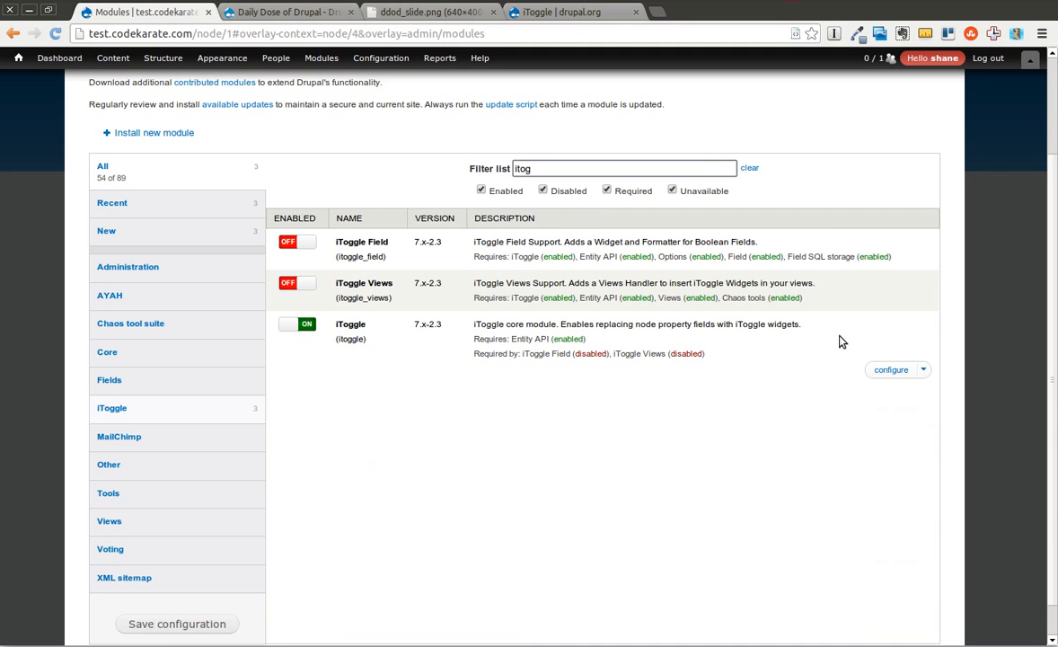
click(881, 372)
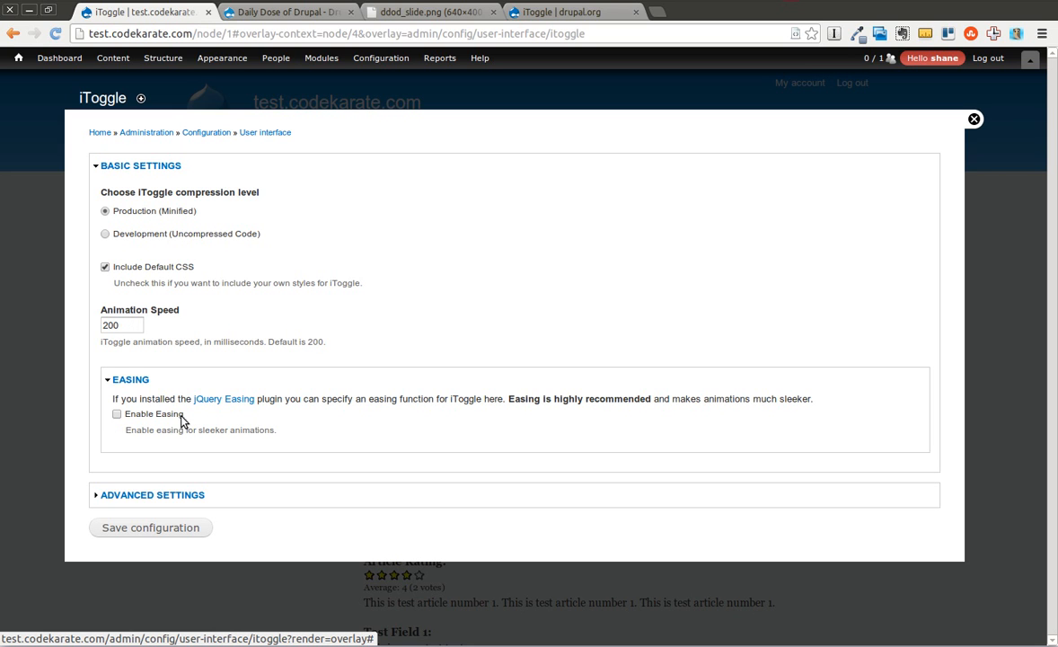
Enable easing for iToggle with the easeOutExpo function, check the advanced callback settings and save the configuration.
click(117, 414)
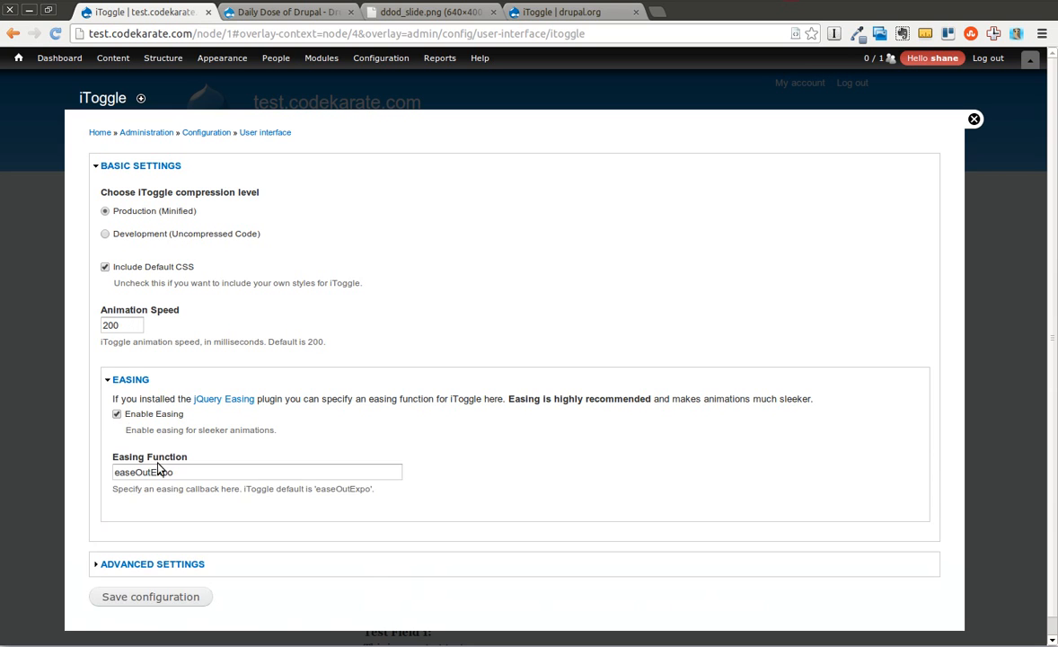
drag(191, 474, 119, 470)
click(375, 444)
scroll(1053, 162, down, 1)
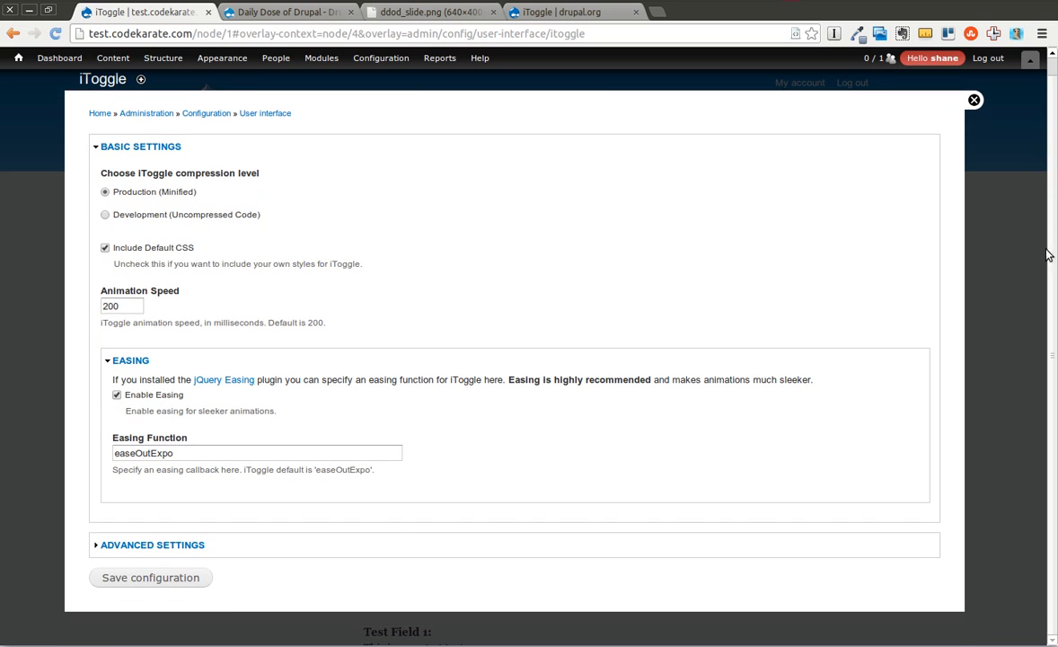
click(174, 546)
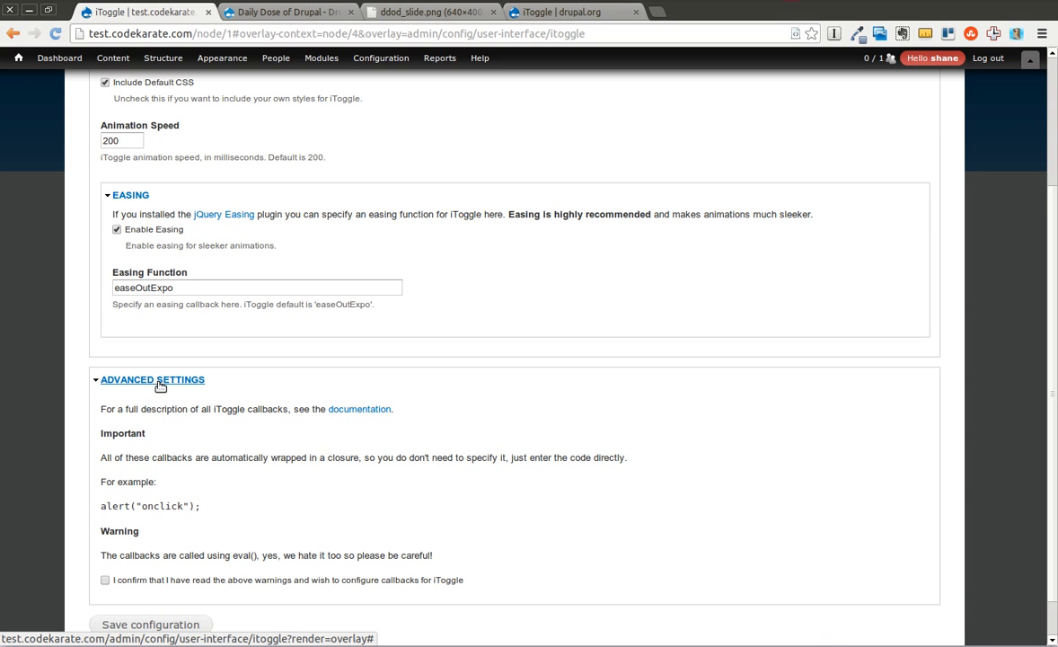
click(160, 384)
click(176, 575)
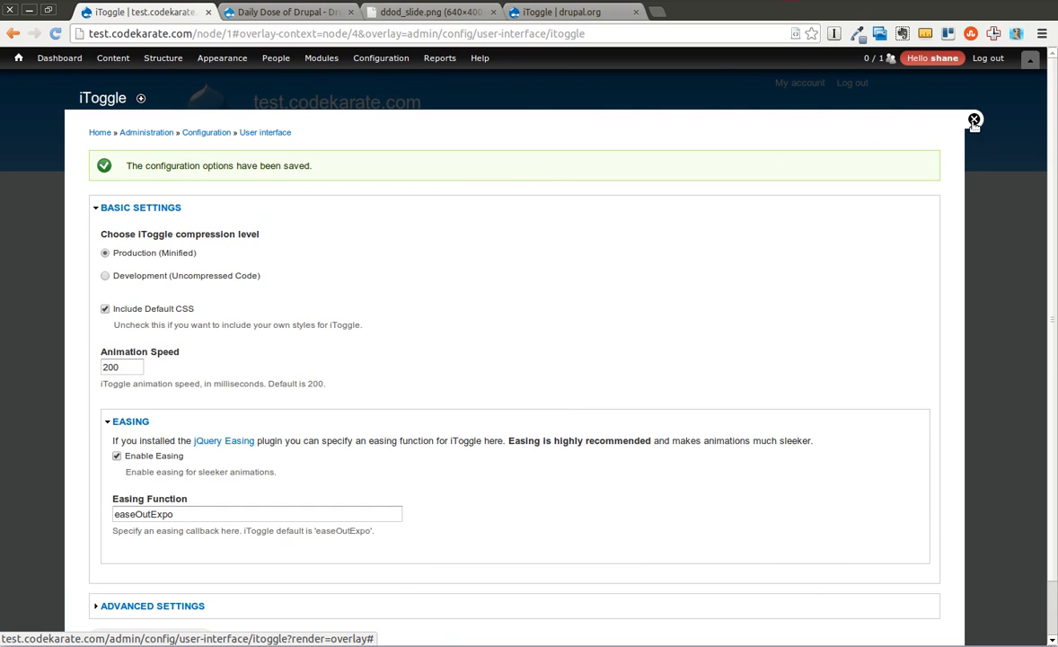
Leave the iToggle configuration and open Test Article 1 for editing, showing its publishing options.
click(981, 131)
click(427, 265)
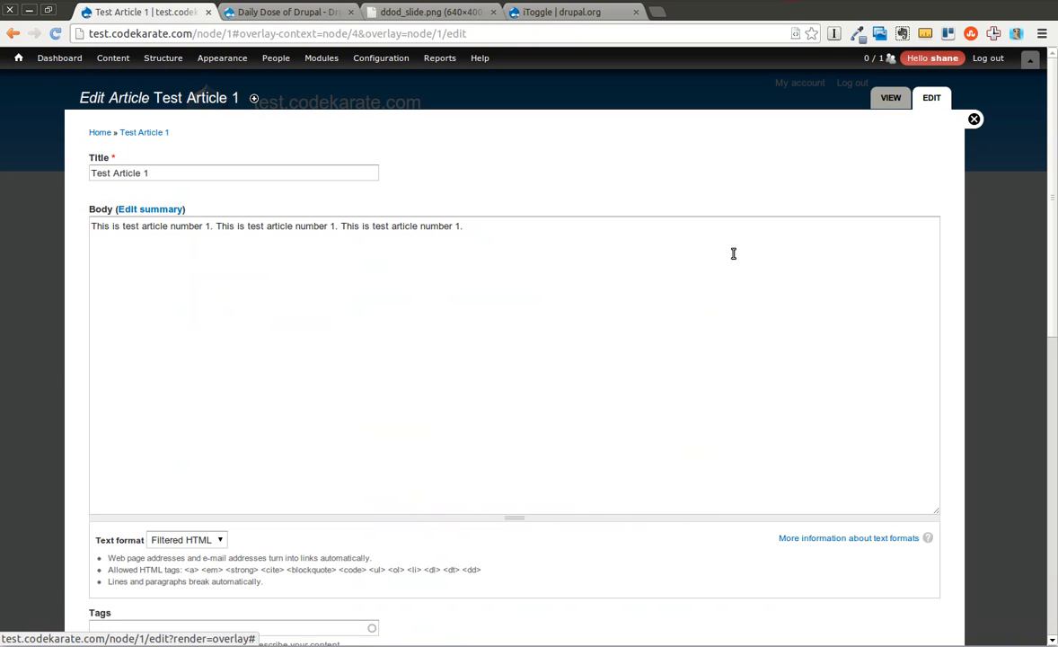
drag(1051, 175, 1051, 441)
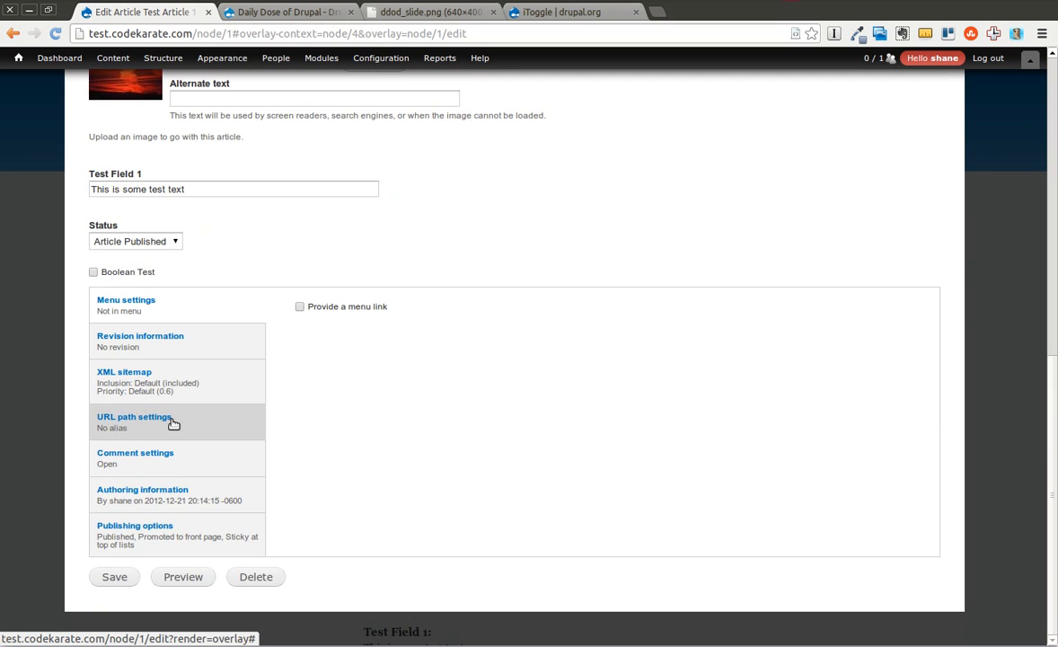
click(177, 530)
Try the Published and Promoted to front page toggles off and back on, without saving the article.
click(321, 328)
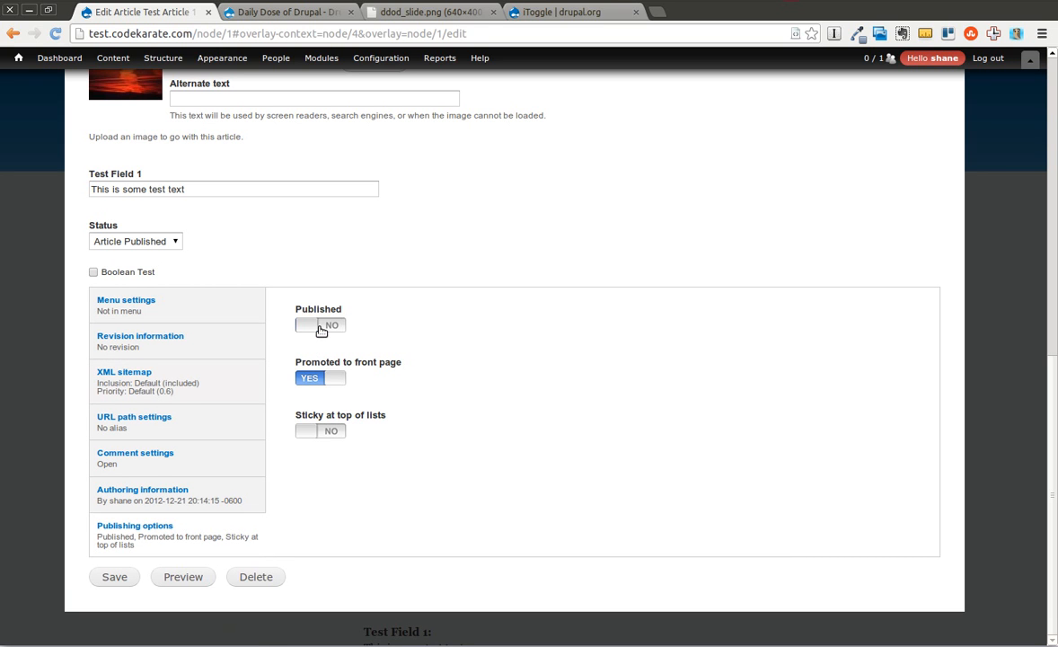
click(322, 326)
click(337, 377)
click(341, 378)
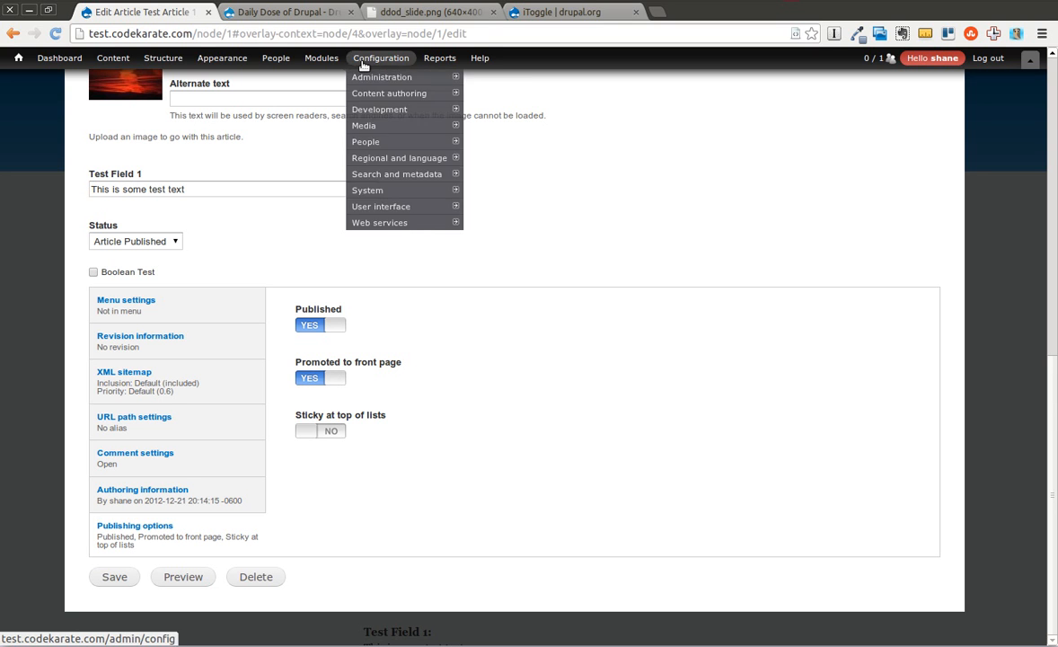
Enable the iToggle Field module in the module list and save the configuration.
click(322, 57)
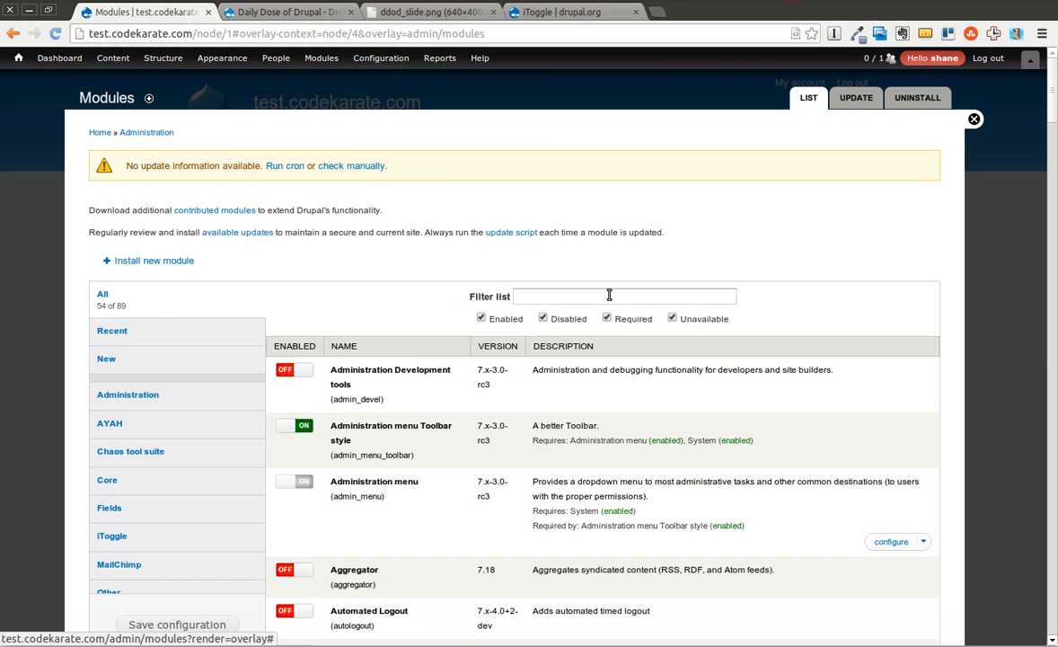
click(609, 296)
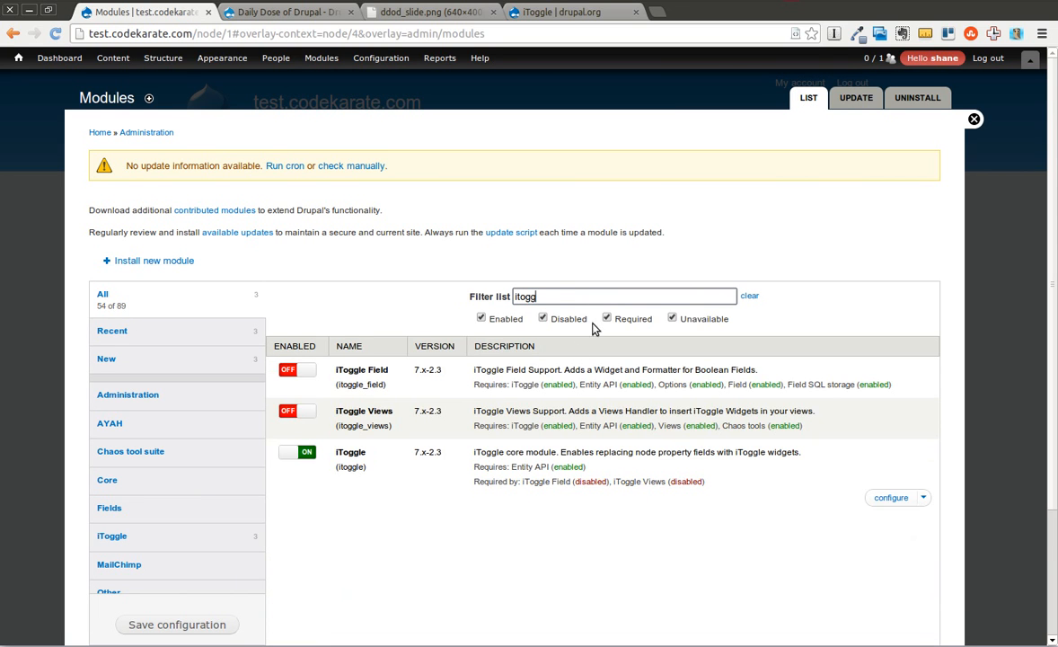
click(305, 370)
drag(1052, 180, 1053, 293)
click(201, 585)
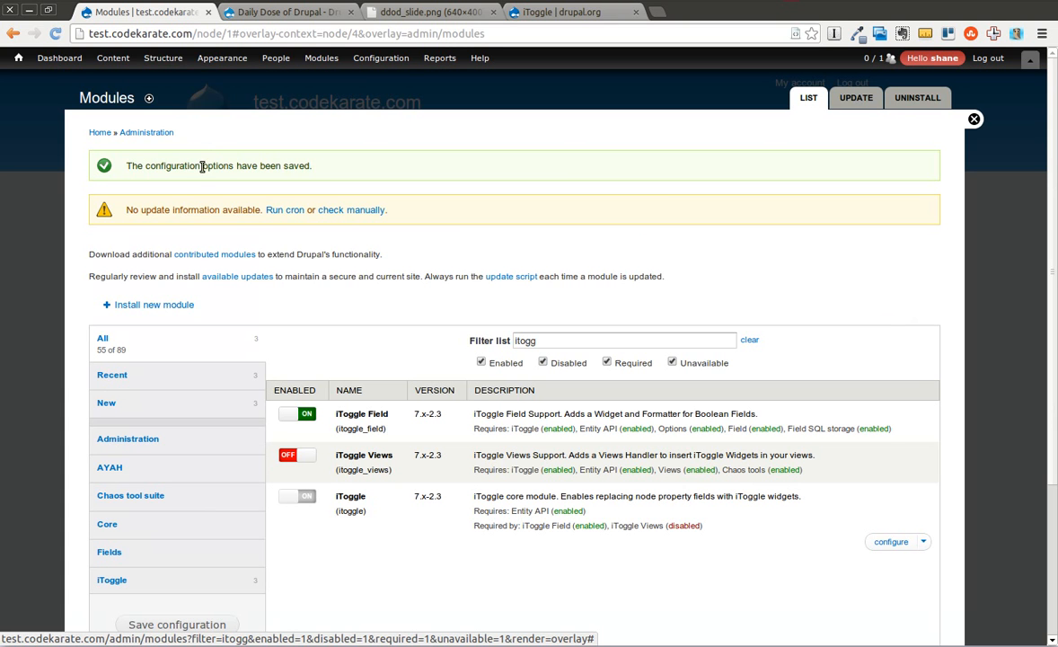
Open the Article content type's field list and examine the Boolean Test field's type and widget.
mouse_move(176, 60)
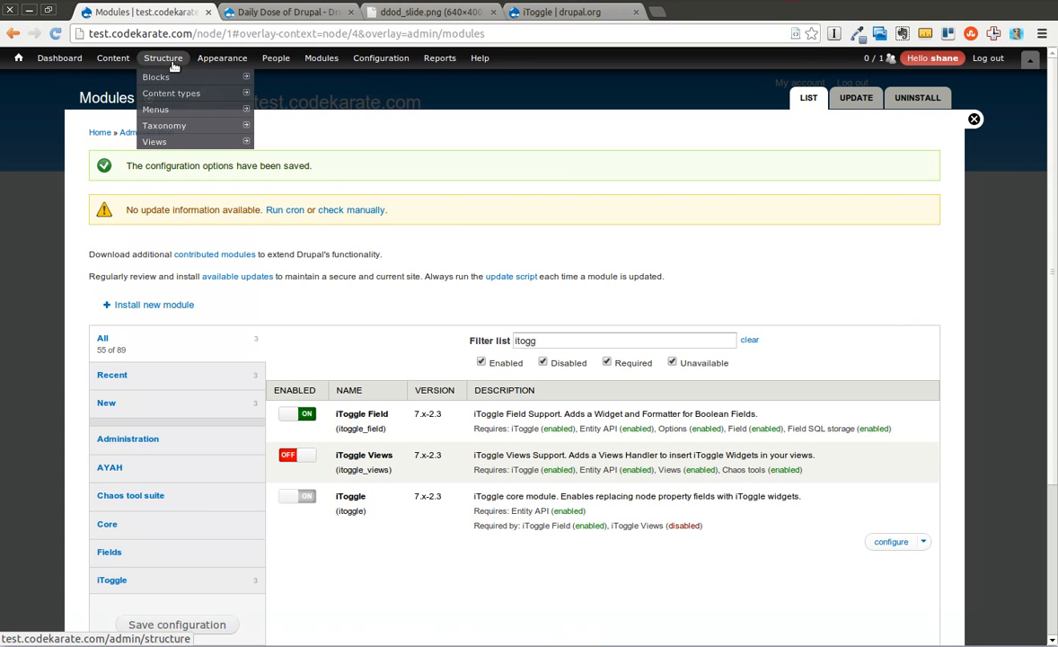
mouse_move(233, 96)
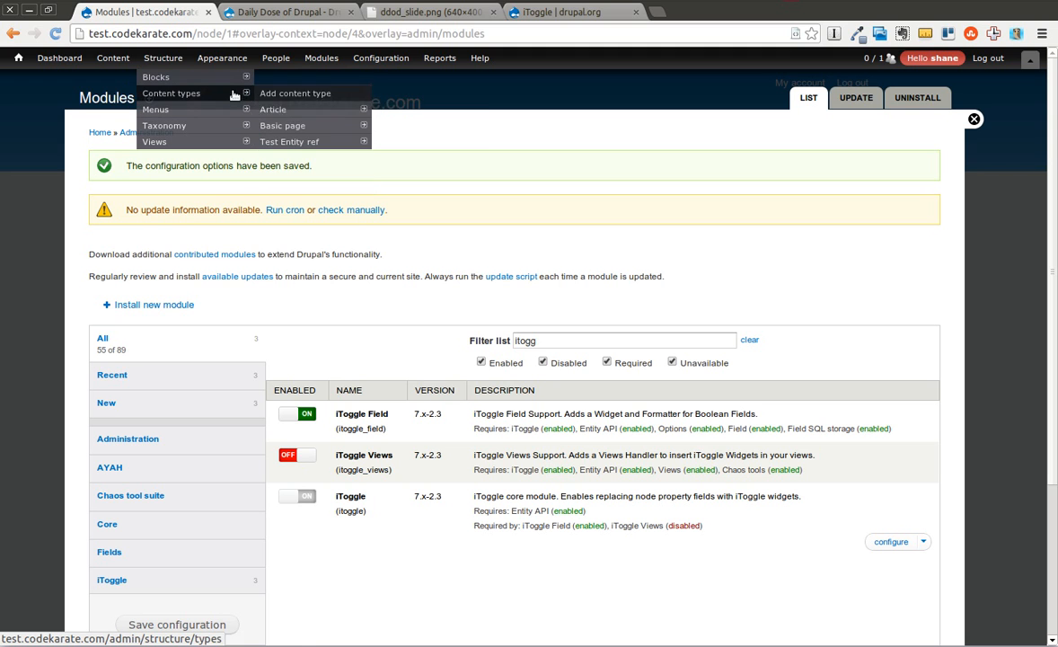
mouse_move(270, 111)
click(392, 127)
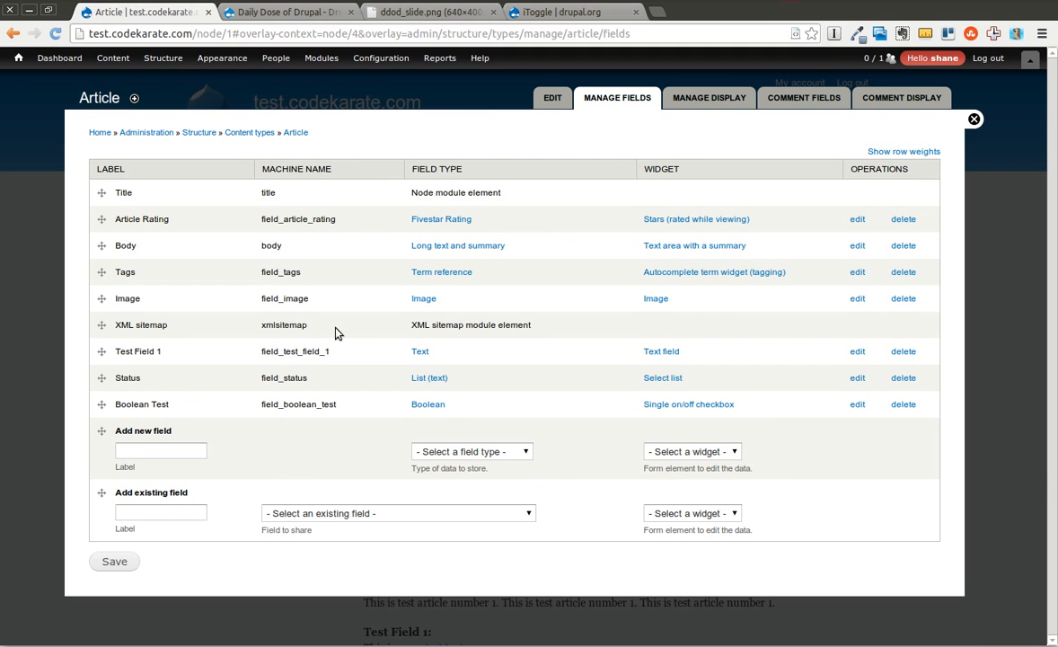
drag(118, 405, 341, 420)
click(155, 415)
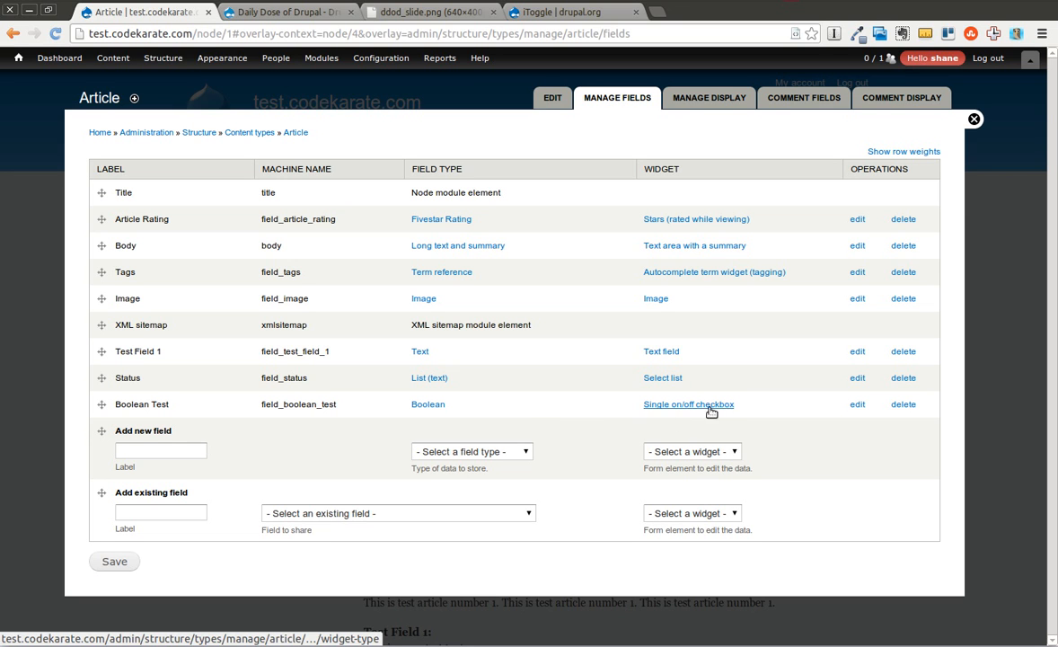
Set the Boolean Test field's display format on the Article content type to iToggle Widget, keeping On/Off as display type, and save.
click(715, 103)
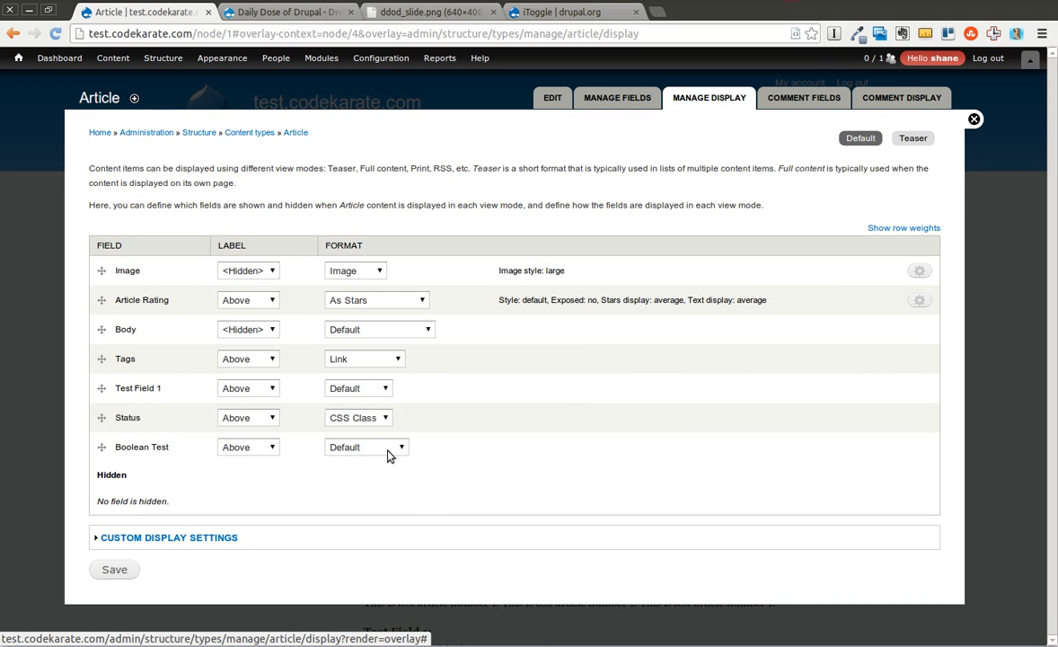
click(388, 447)
click(395, 409)
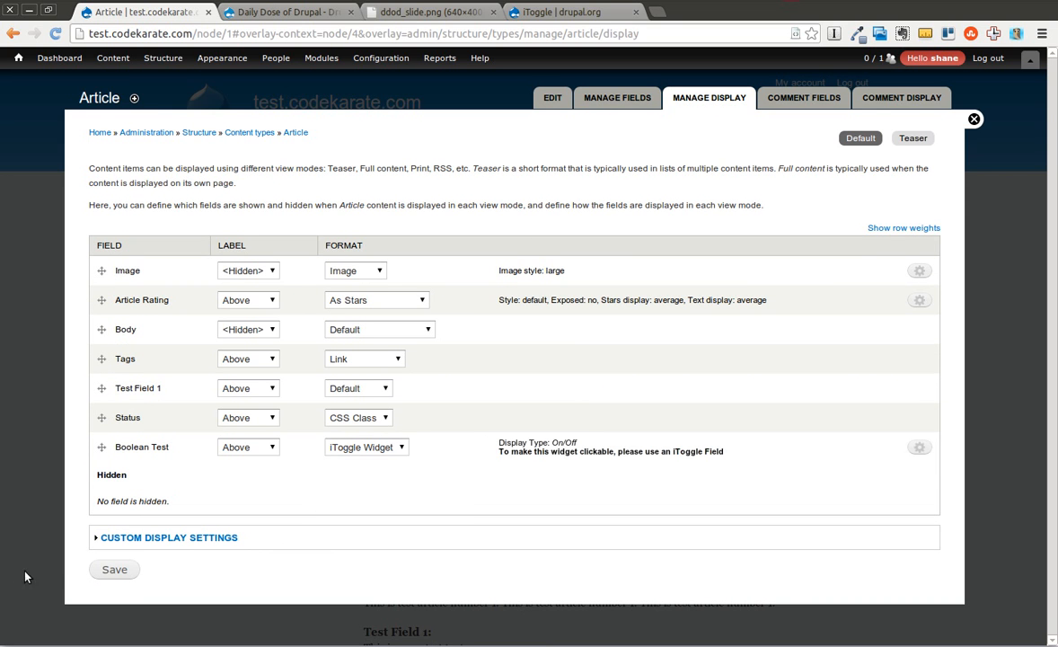
click(919, 448)
click(330, 485)
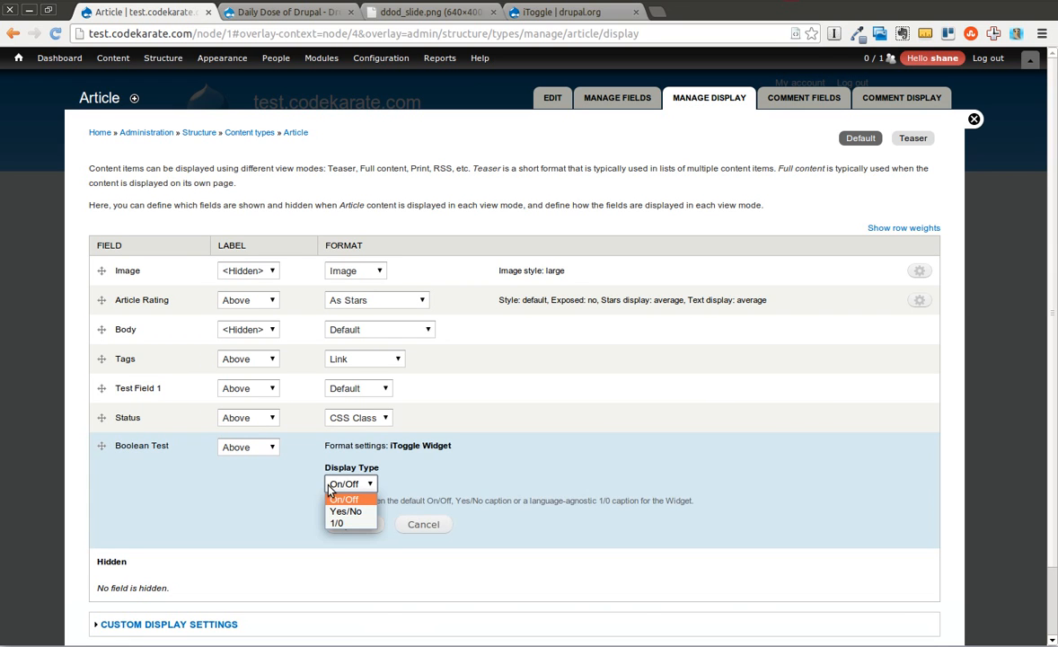
click(417, 490)
click(356, 525)
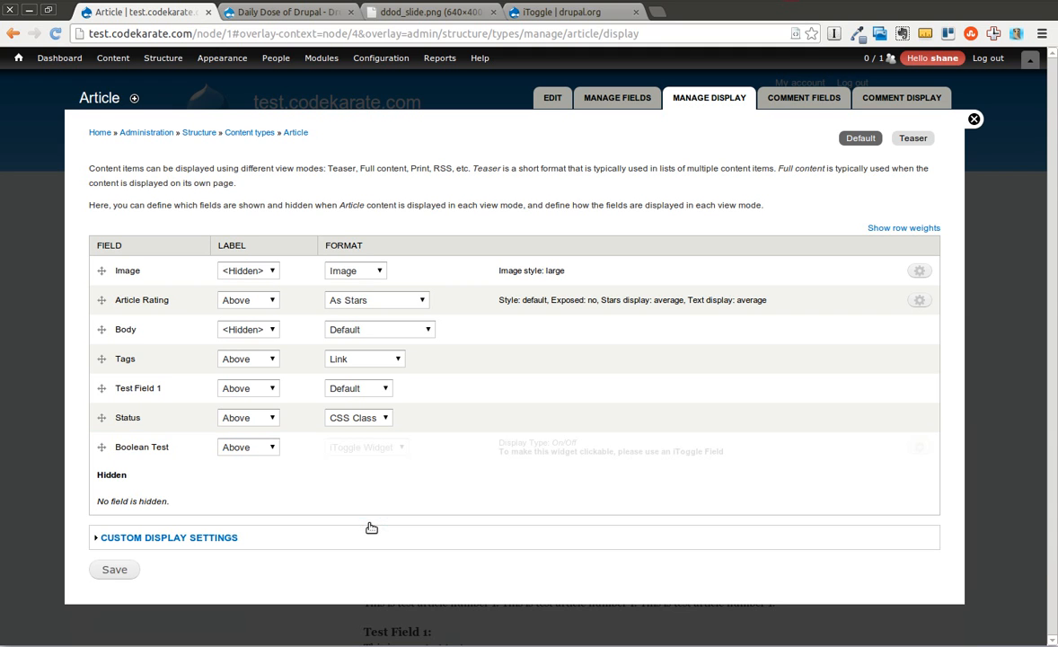
click(115, 571)
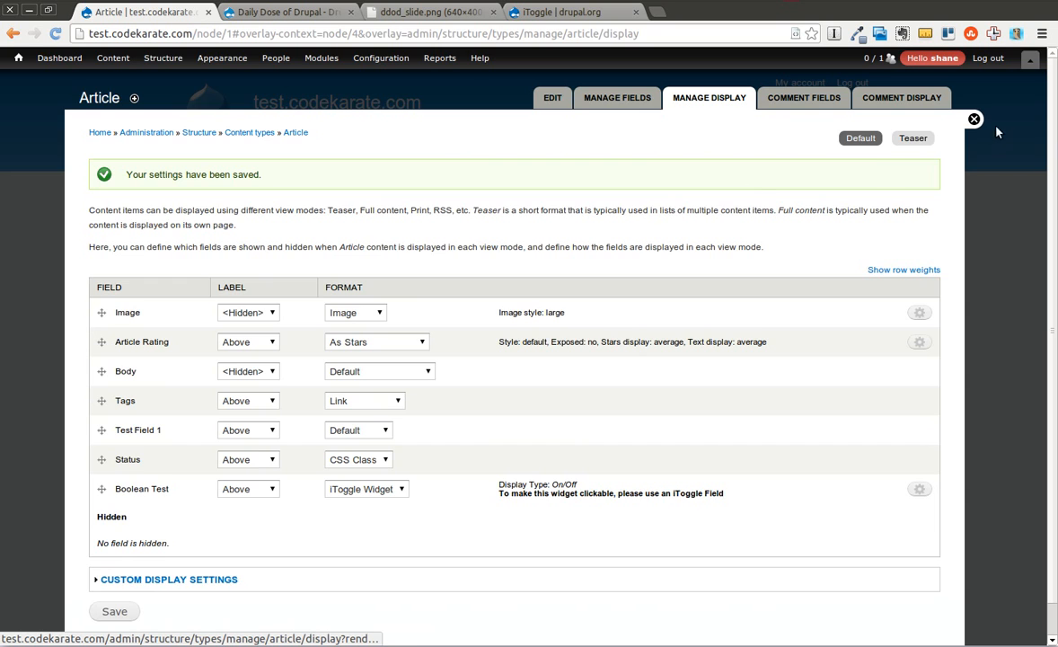
Enable Boolean Test on Test Article 1, save the article and check the field on its page.
click(974, 118)
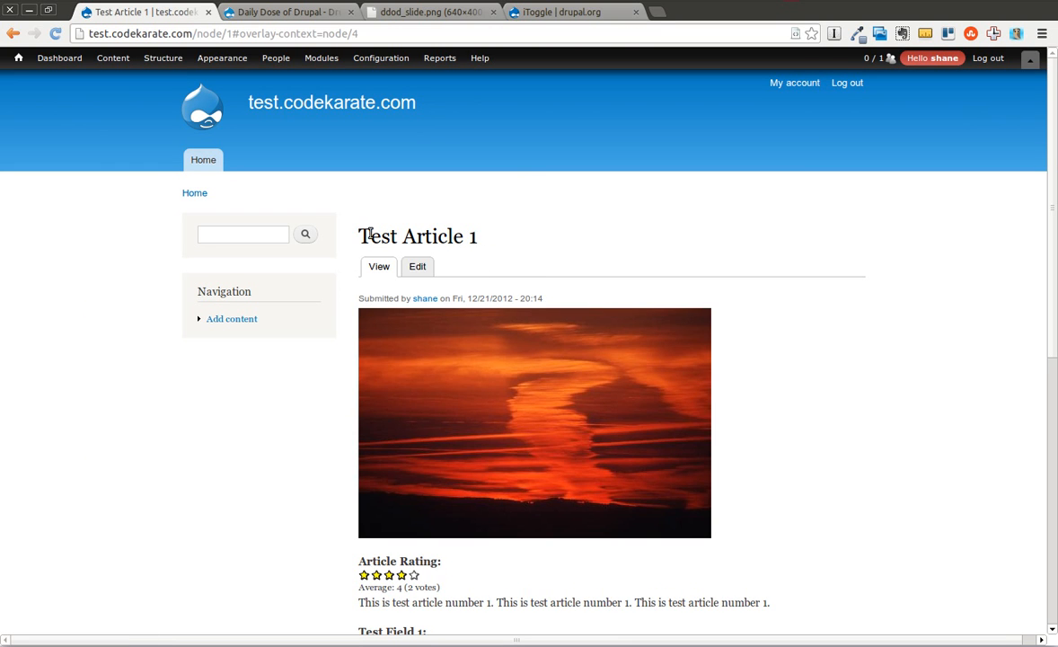
click(417, 266)
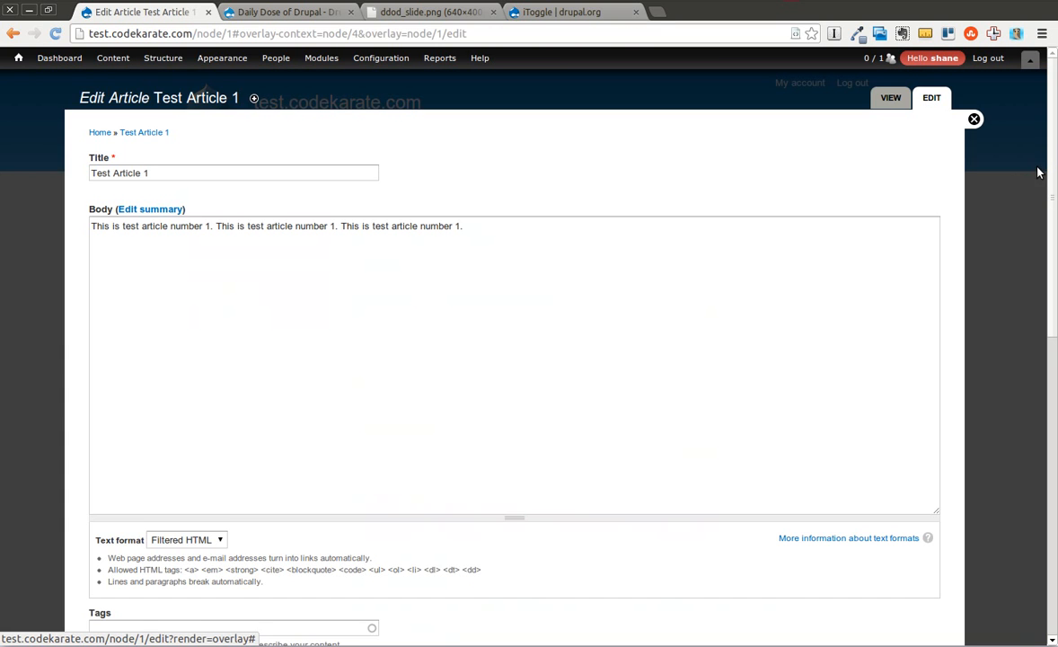
scroll(1047, 216, down, 10)
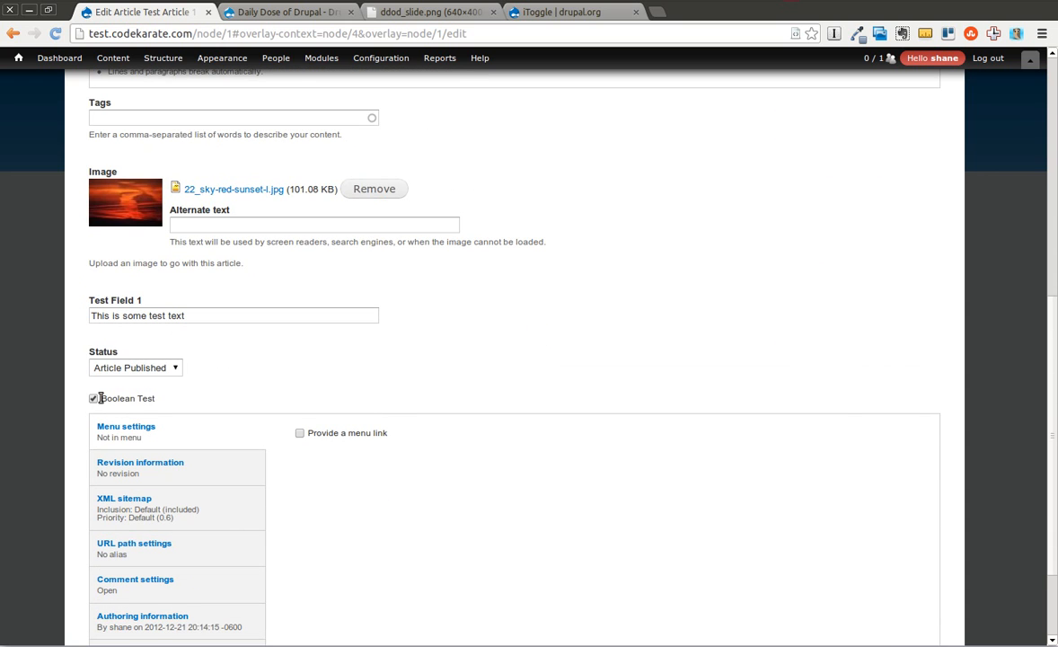
scroll(1046, 385, down, 3)
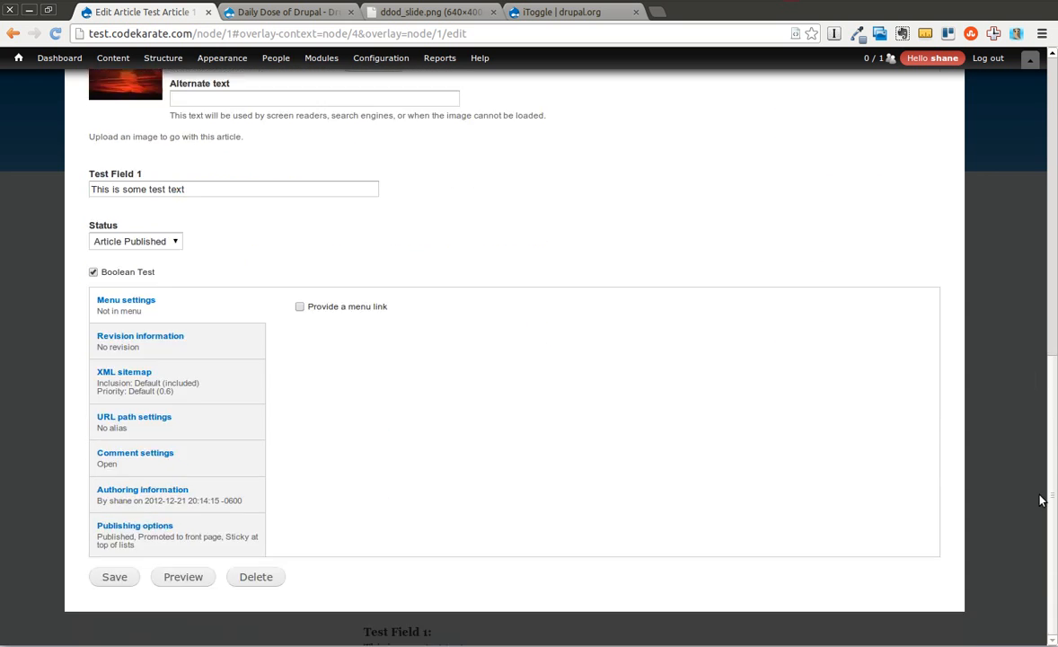
click(126, 579)
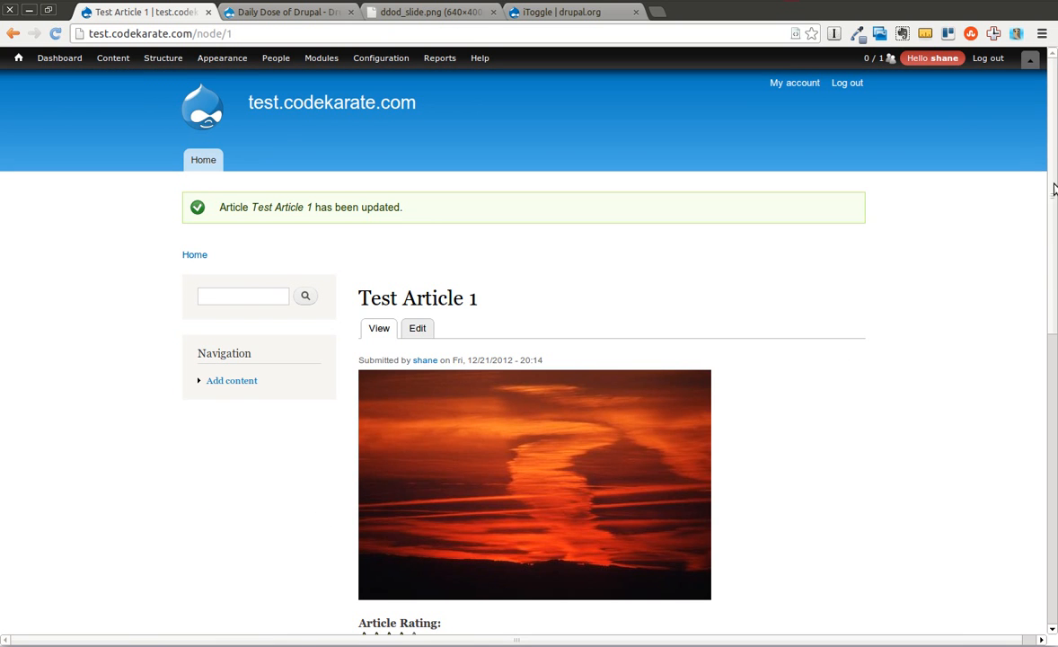
scroll(1049, 270, down, 4)
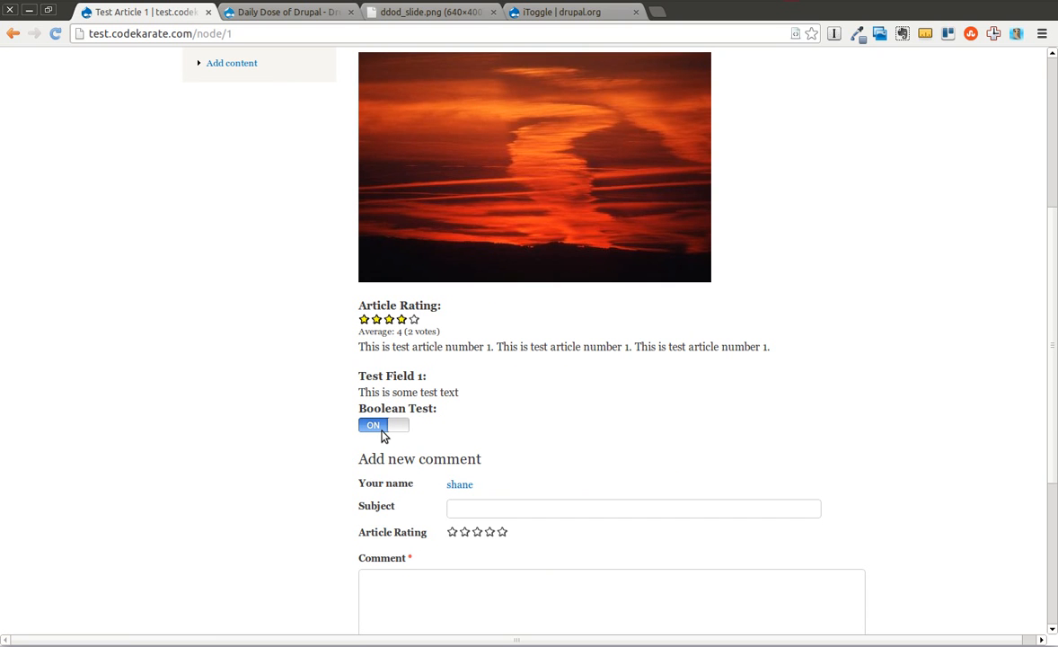
scroll(1049, 297, up, 5)
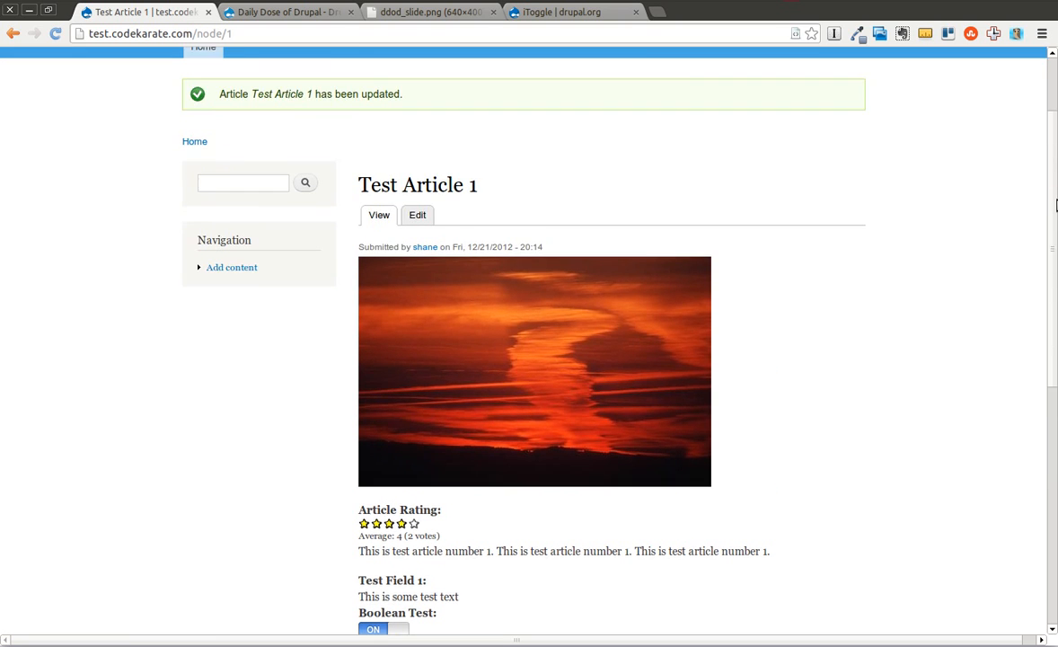
Add a Toggle Test field to the Article content type with type Itoggle Widget and widget iToggle Widget, and save its field settings.
mouse_move(135, 58)
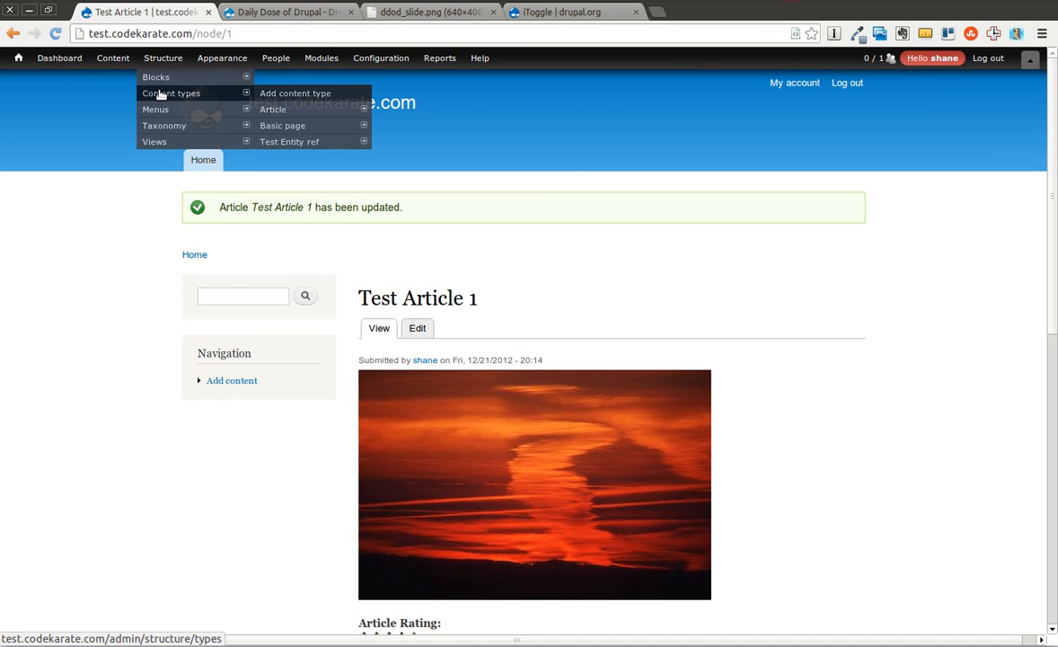
click(160, 93)
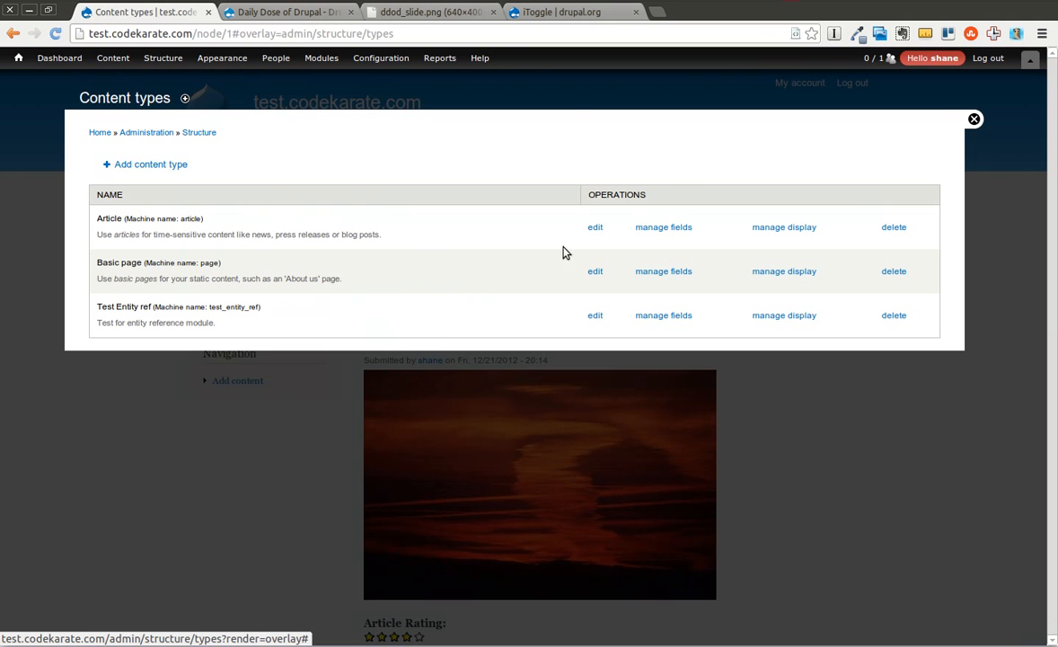
click(677, 228)
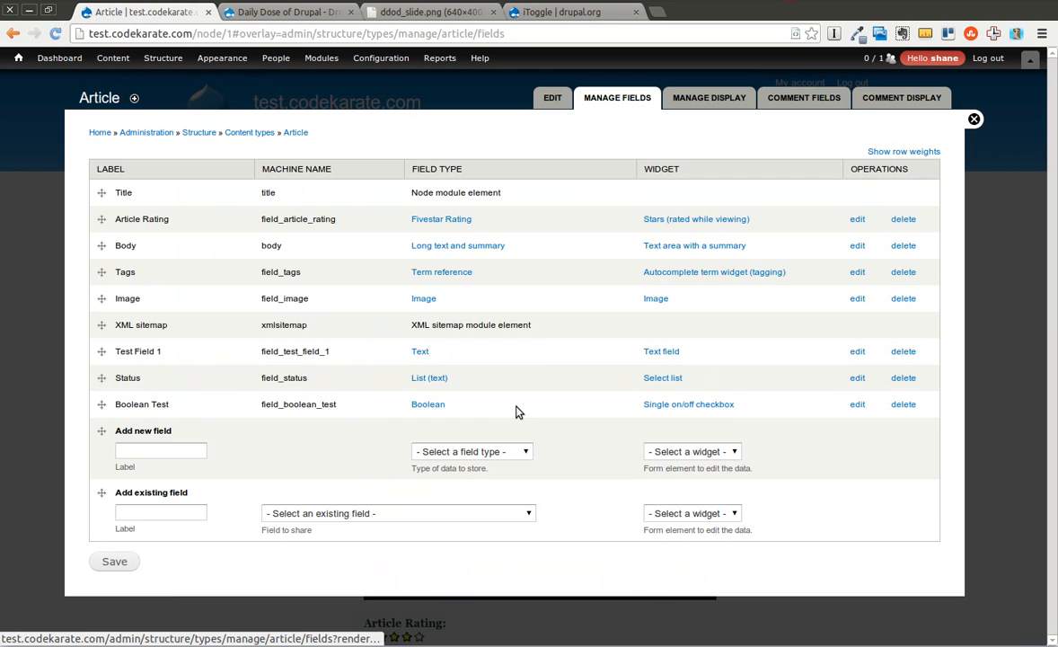
click(145, 450)
text(Tog)
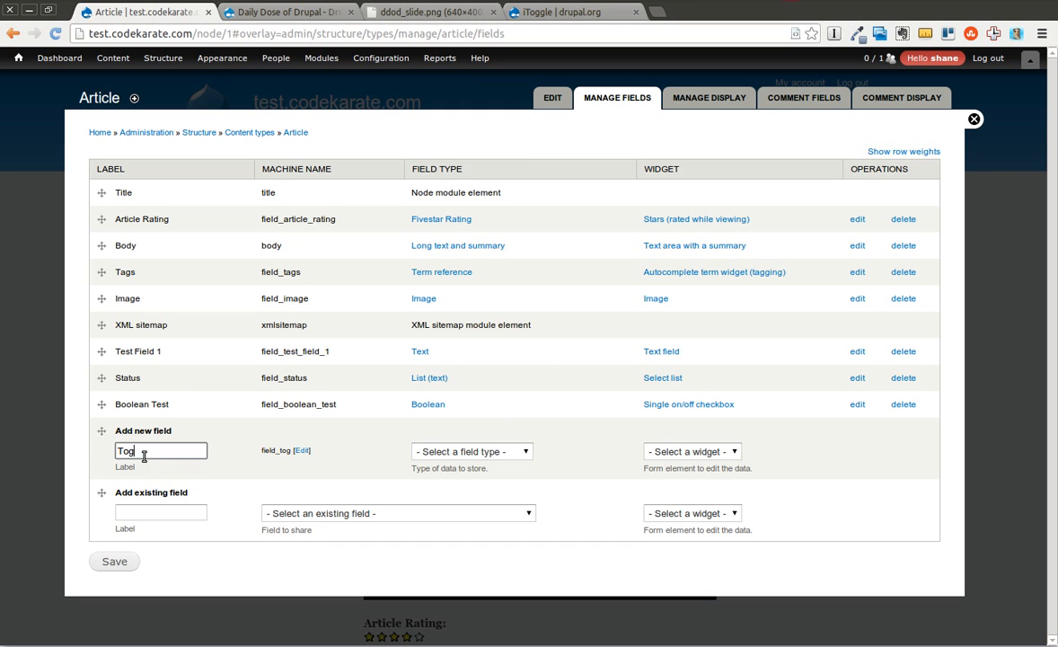
text(gle Test)
click(472, 451)
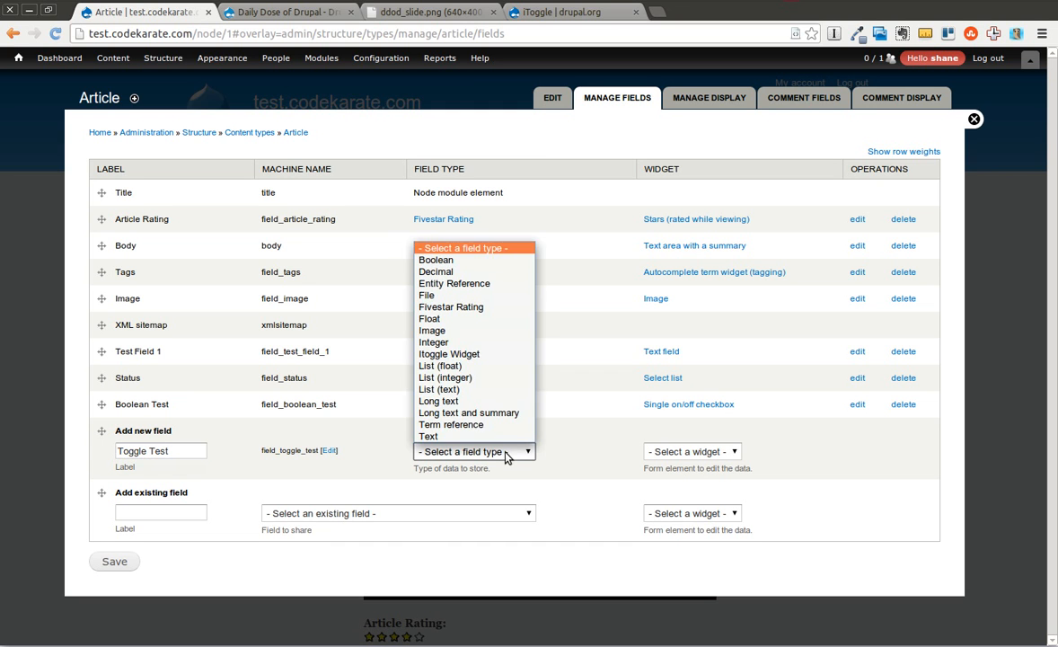
click(481, 354)
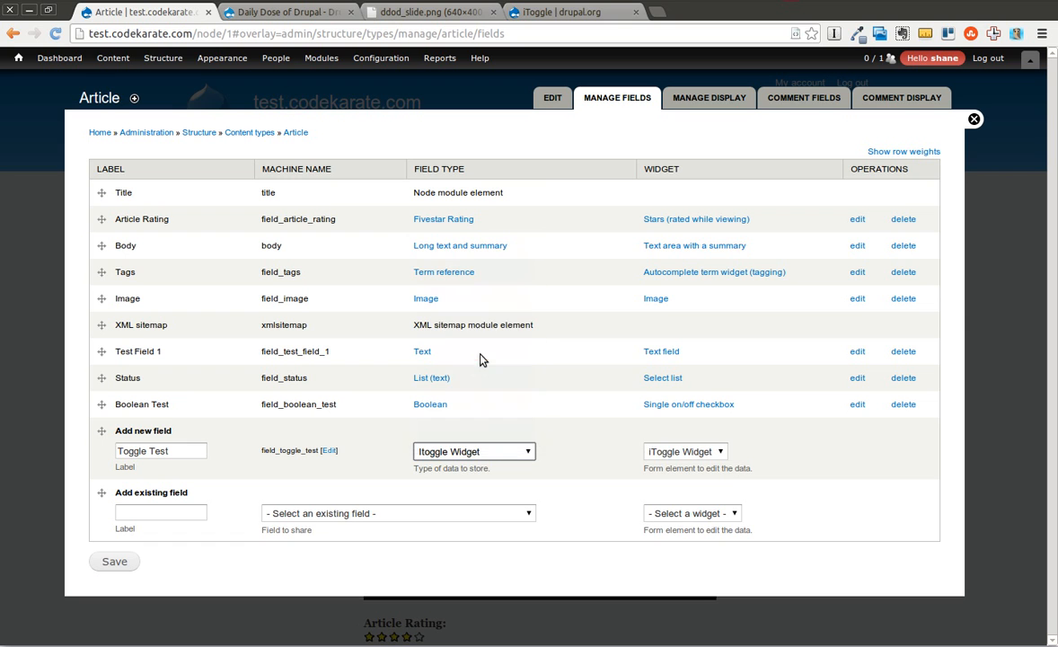
click(657, 450)
click(643, 451)
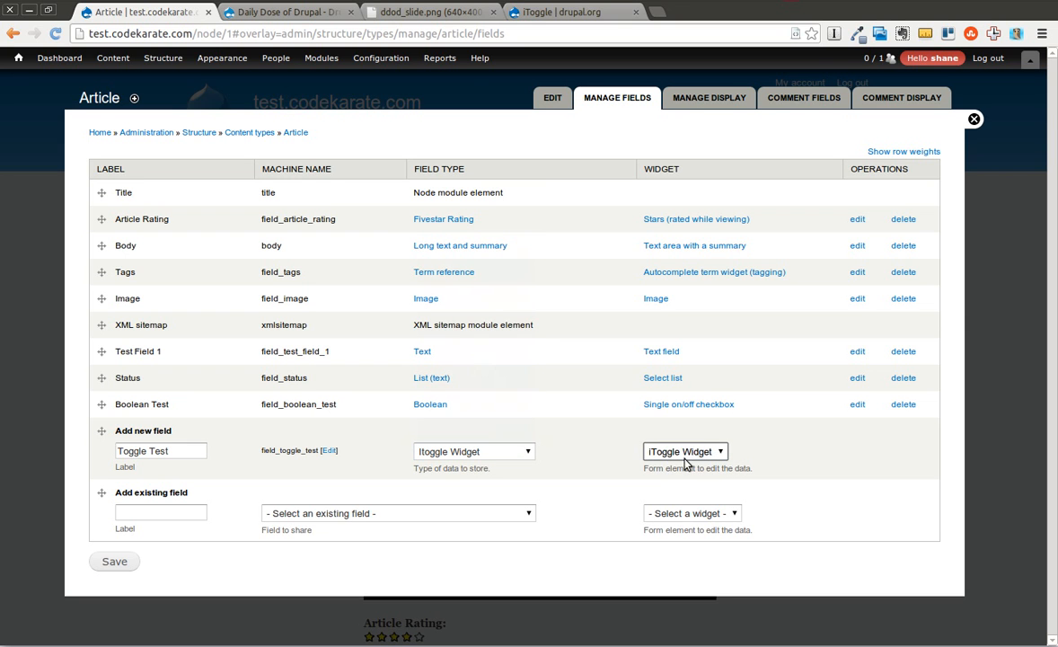
click(106, 559)
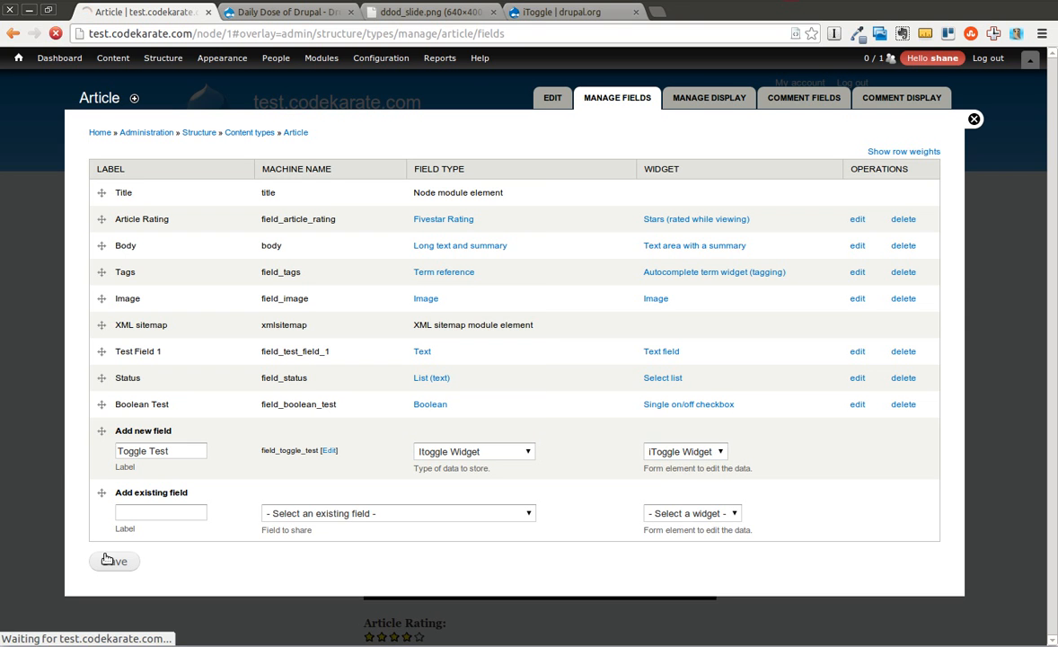
click(141, 256)
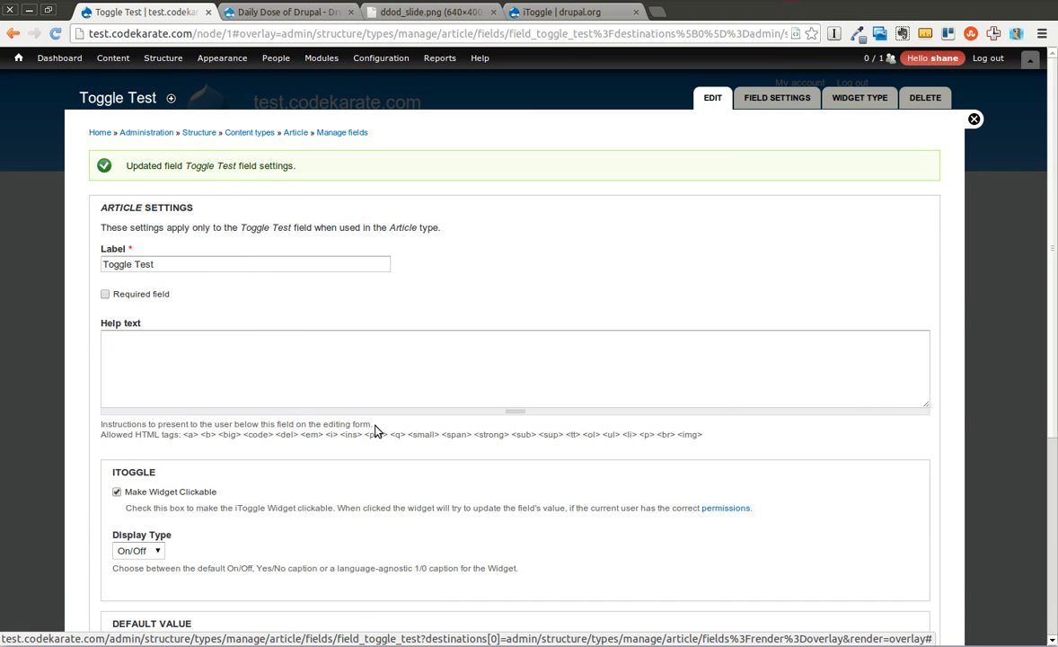
Set the Toggle Test field's iToggle display type to Yes/No.
scroll(1055, 324, down, 1)
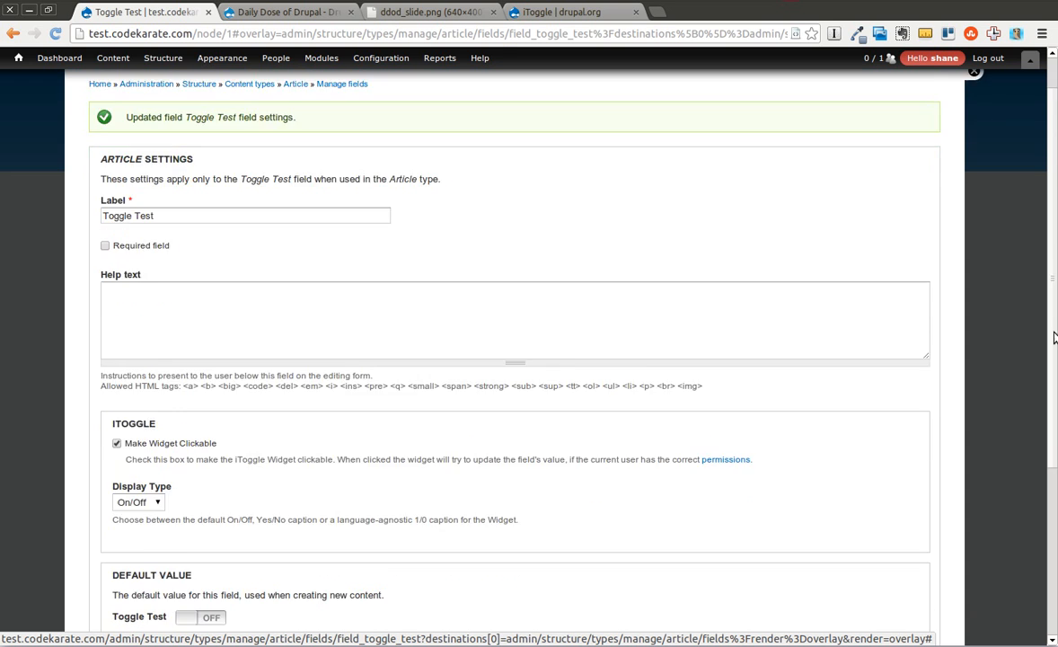
scroll(1054, 323, down, 2)
click(135, 518)
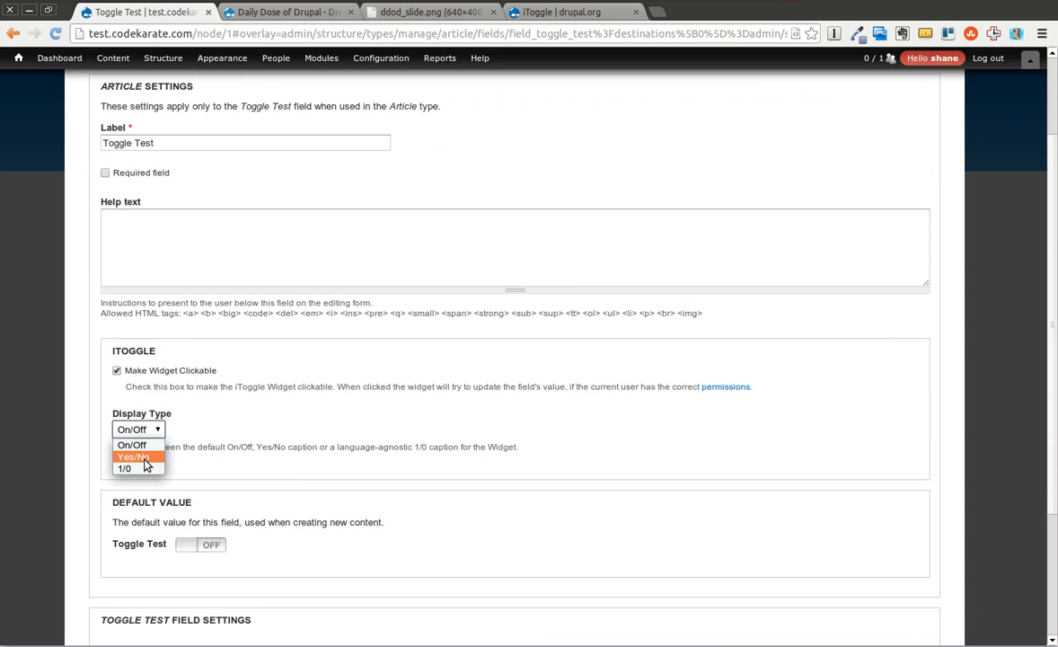
click(146, 465)
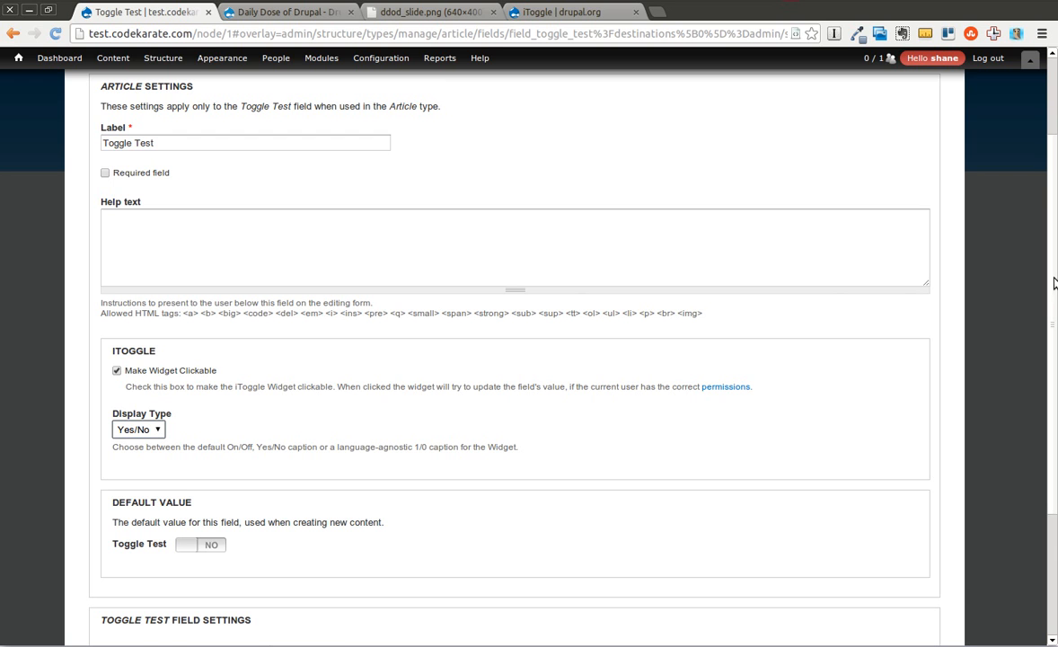
Save the Toggle Test field's settings on the Article content type.
scroll(330, 409, down, 3)
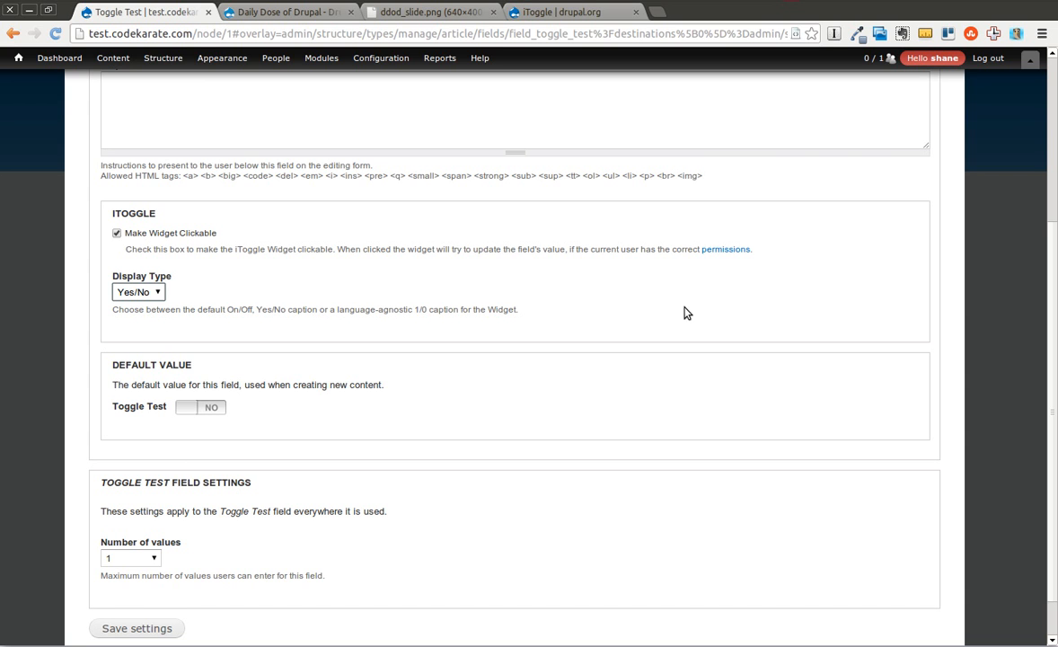
drag(1049, 358, 988, 422)
click(109, 577)
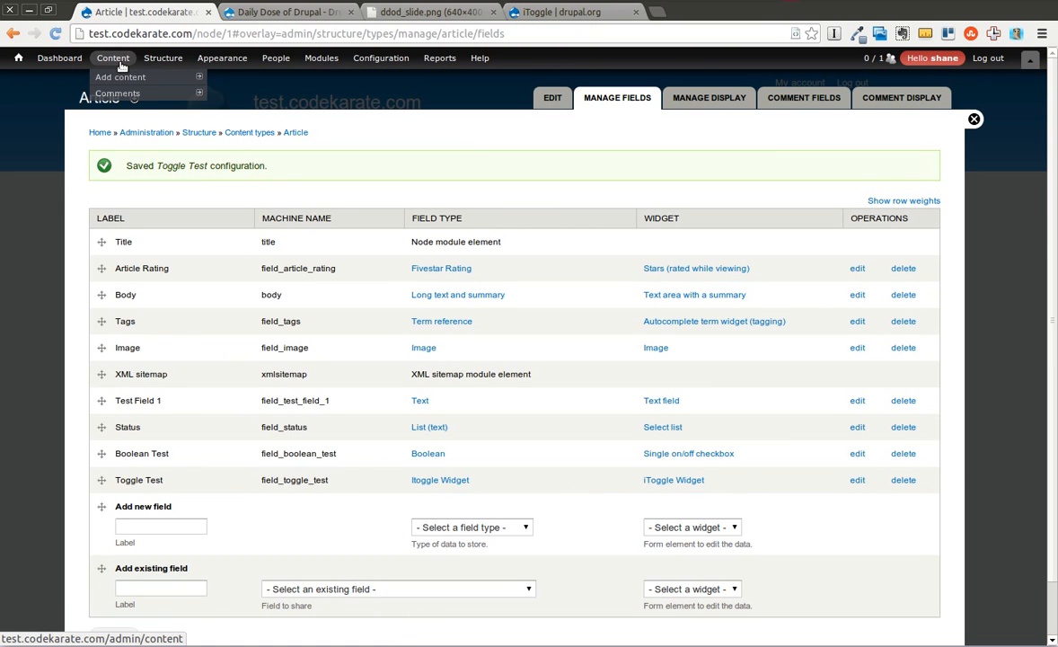
Open Test Article 1 for editing, try the Toggle Test switch, leave it on No and save the article.
click(118, 61)
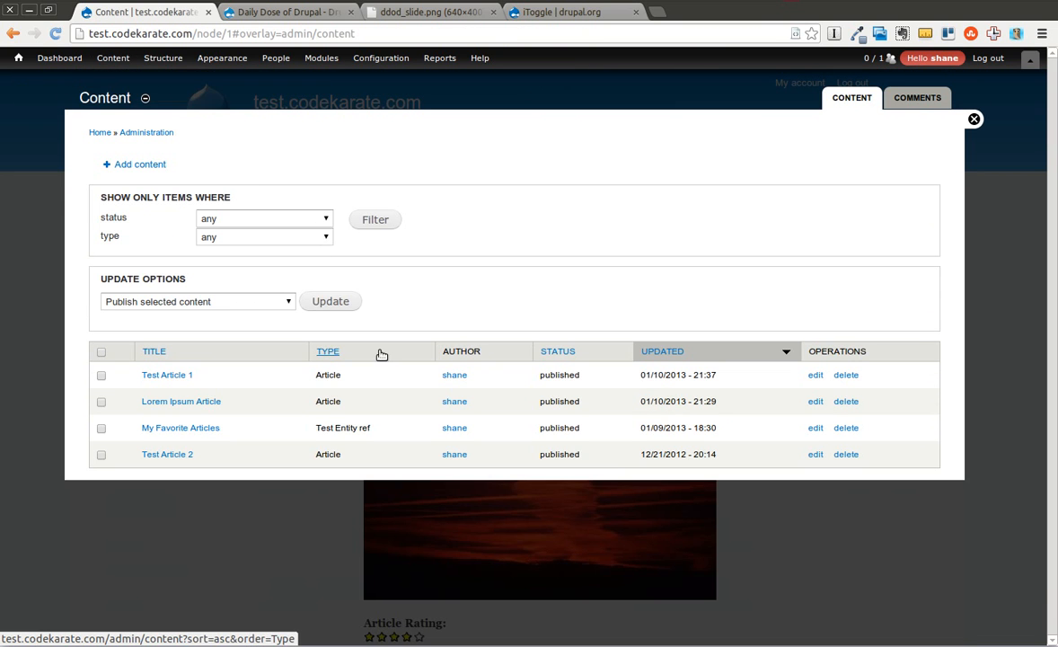
click(815, 375)
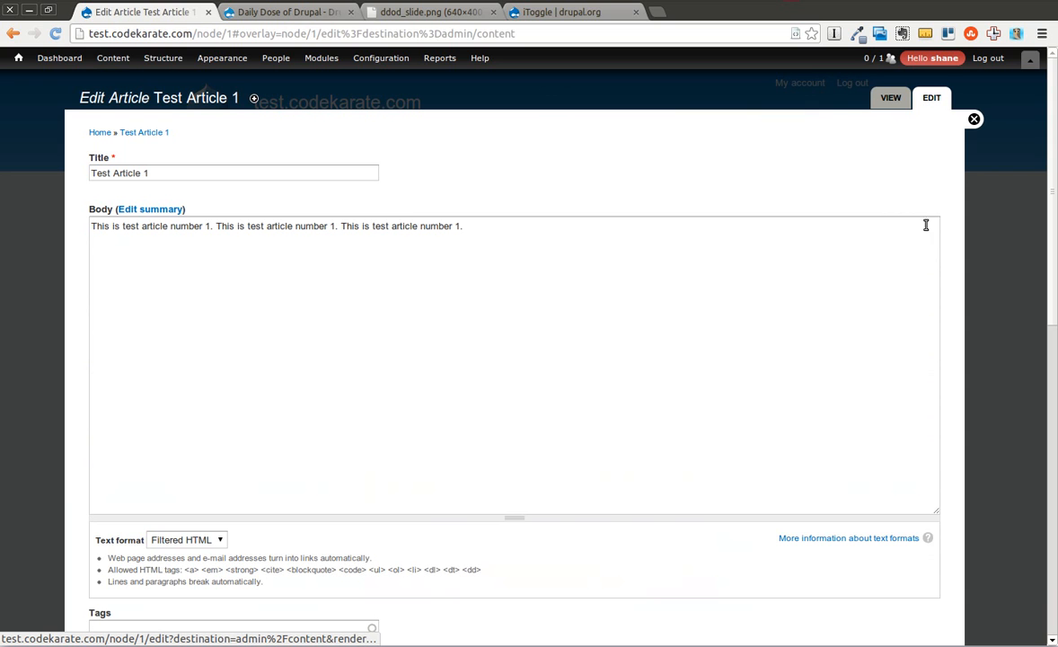
drag(1051, 156, 1051, 435)
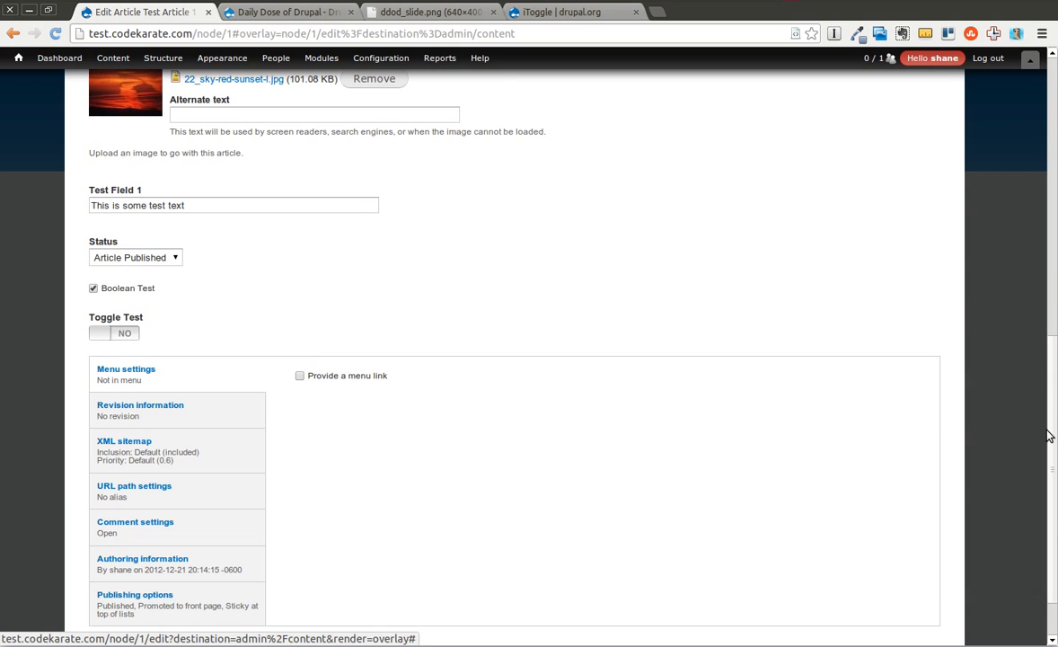
click(129, 341)
click(129, 340)
click(129, 341)
click(111, 340)
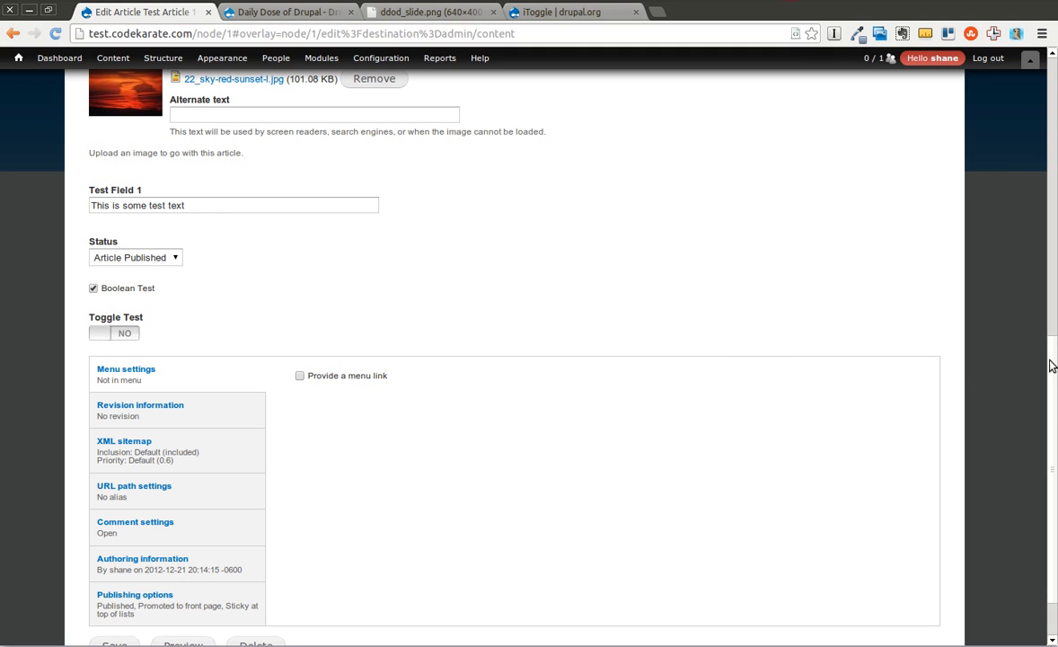
drag(1051, 365, 1048, 417)
click(111, 577)
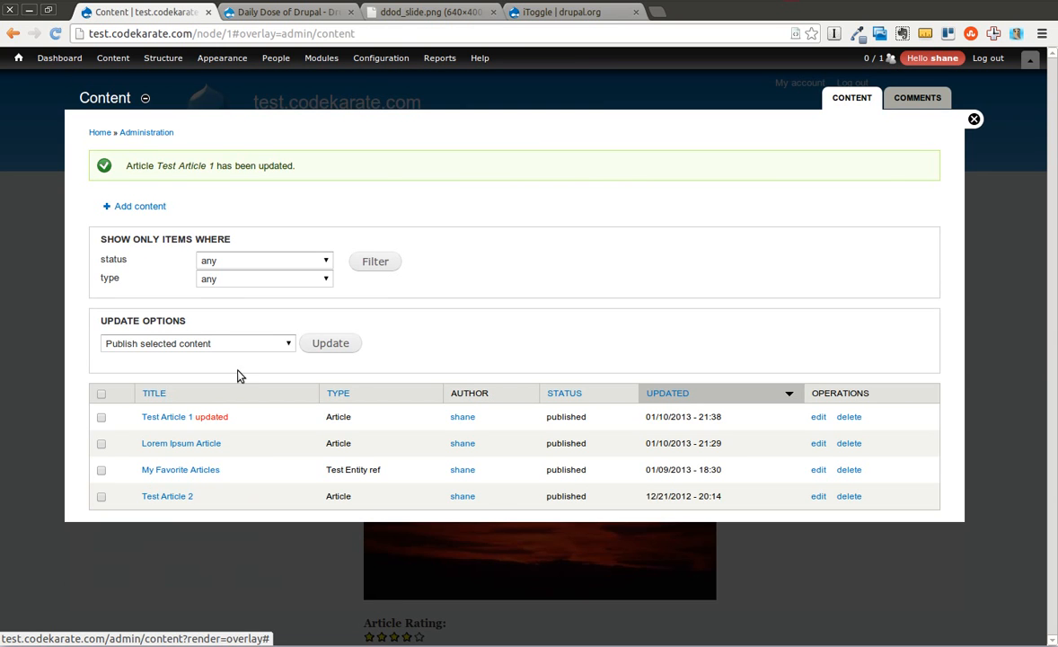
View Test Article 1 and switch Toggle Test to Yes directly on its page.
click(167, 417)
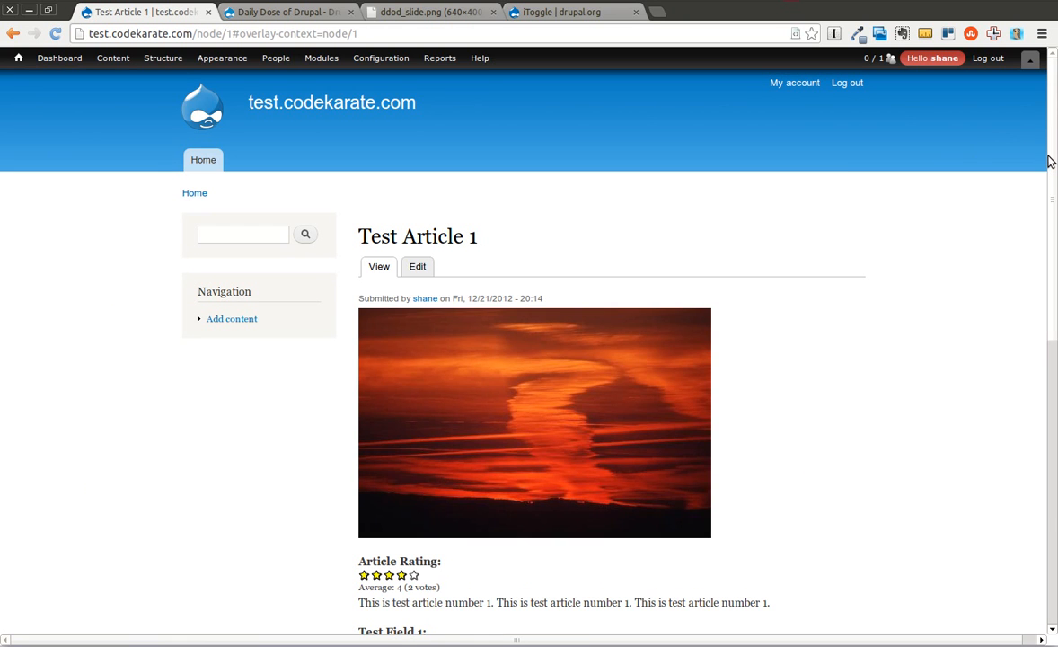
drag(1051, 162, 1053, 342)
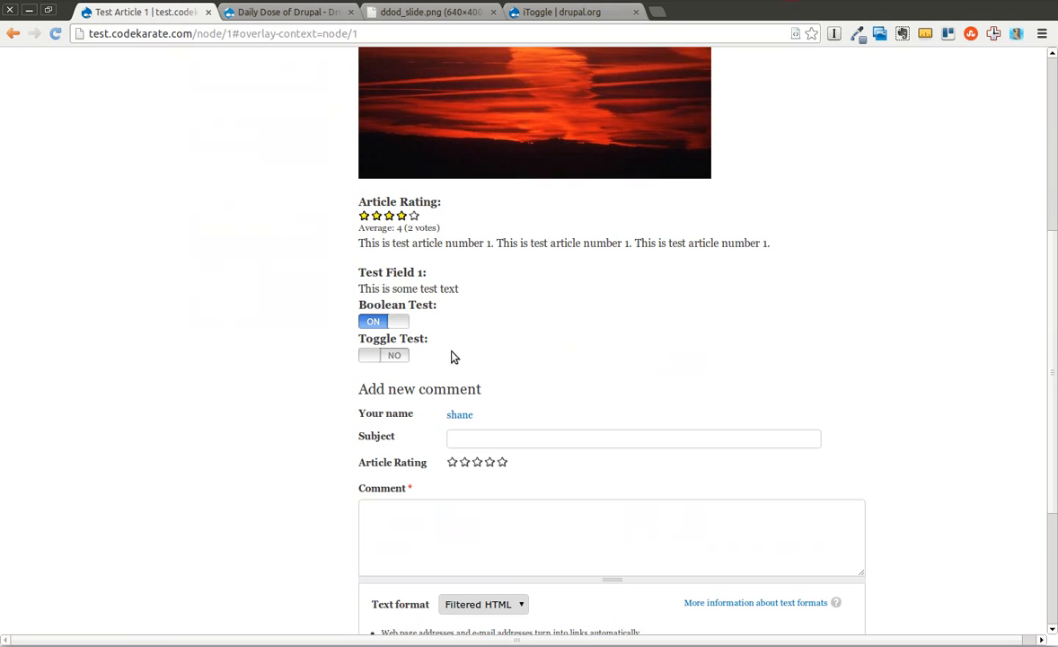
click(389, 358)
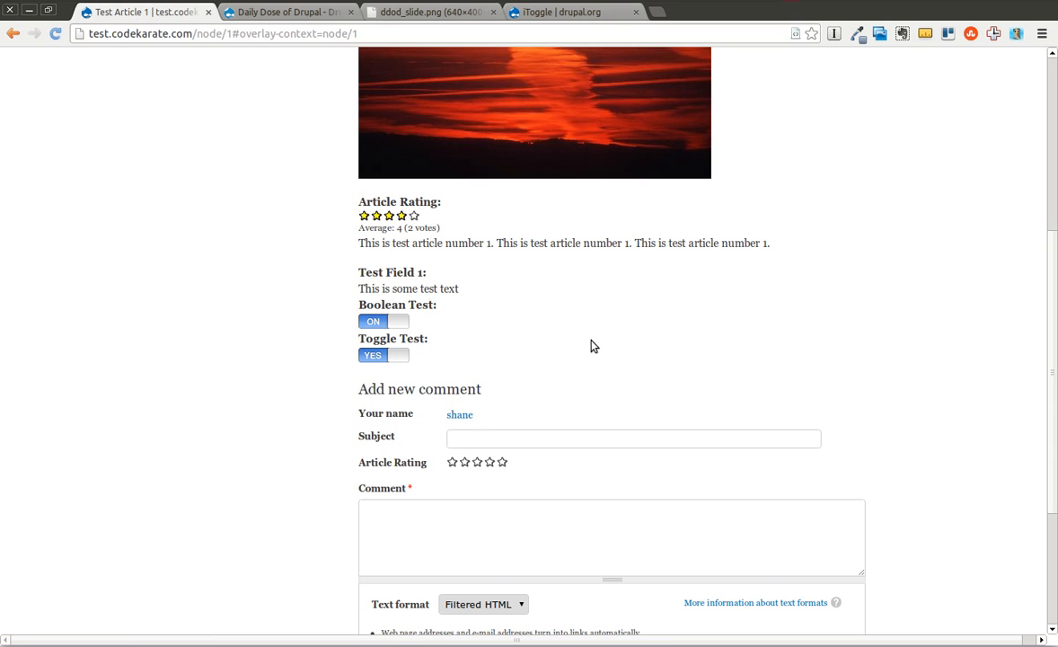
scroll(1054, 335, up, 5)
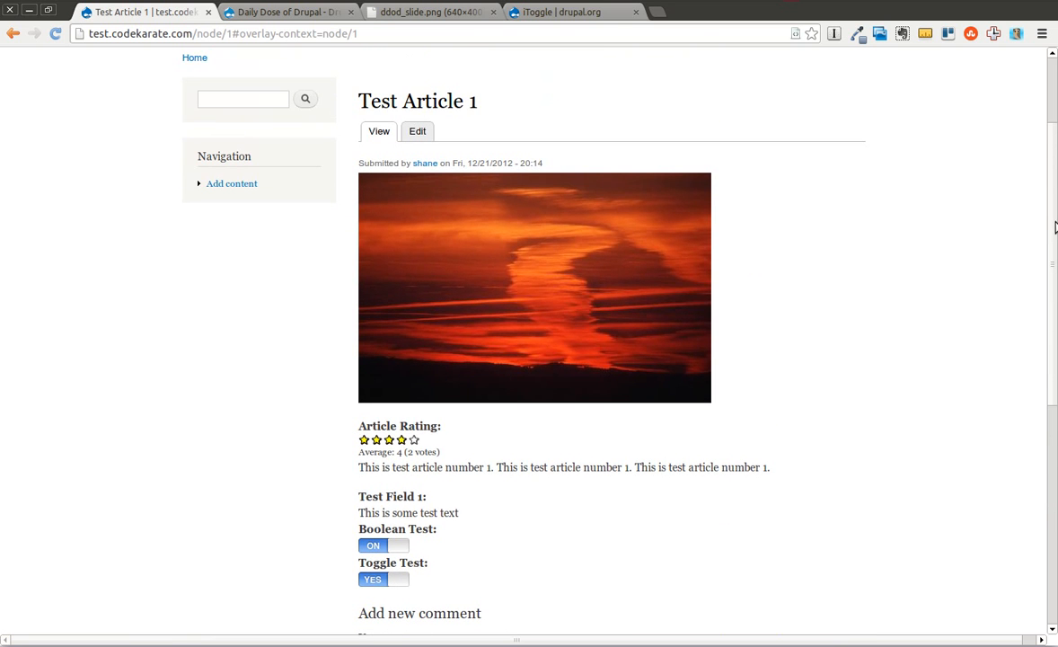
Check the Toggle Test value in Test Article 1's edit form, then close the form without saving.
click(418, 133)
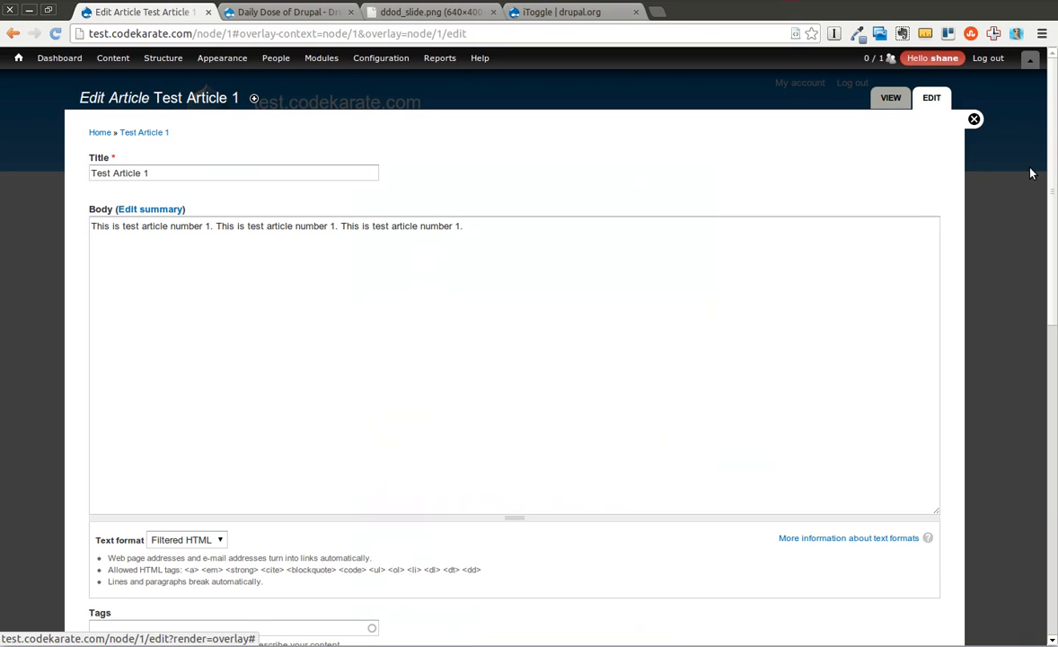
drag(1051, 187, 1044, 423)
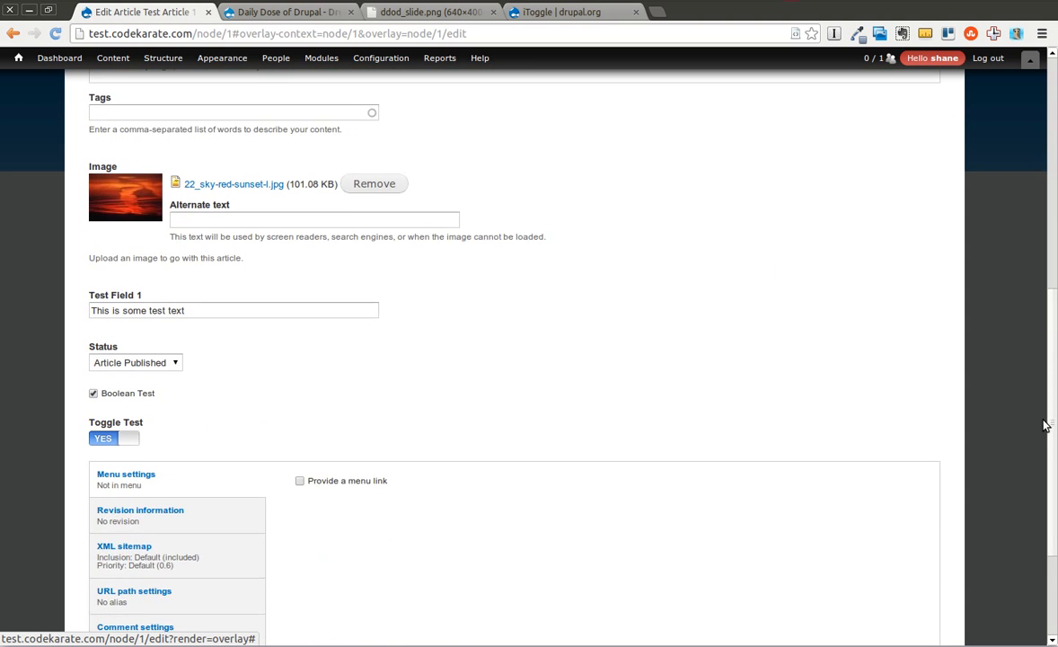
scroll(1045, 423, down, 1)
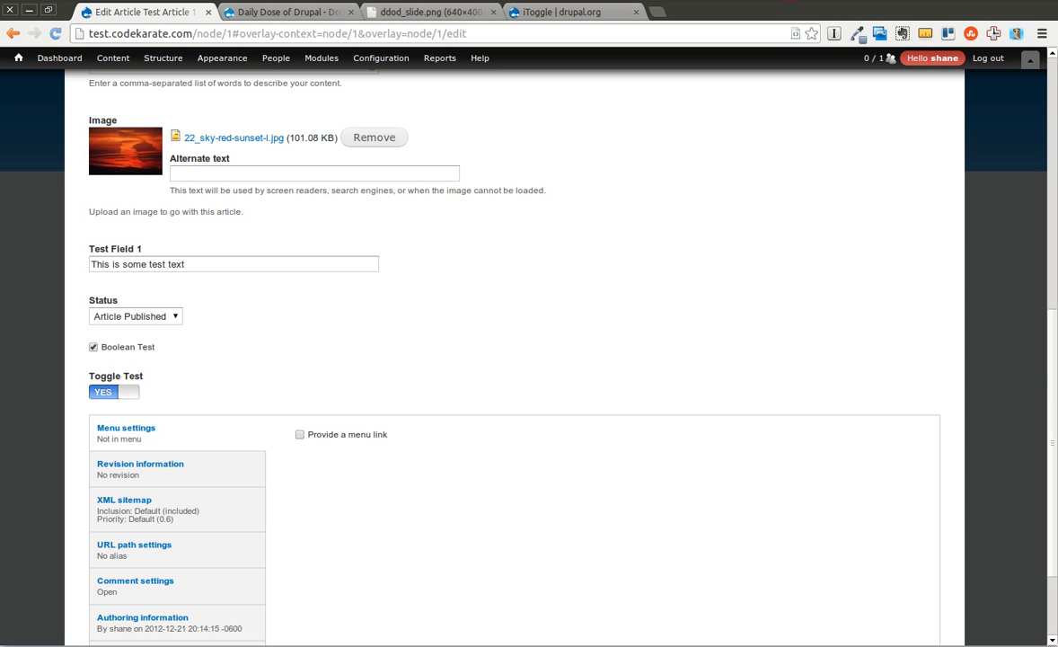
scroll(1045, 384, up, 10)
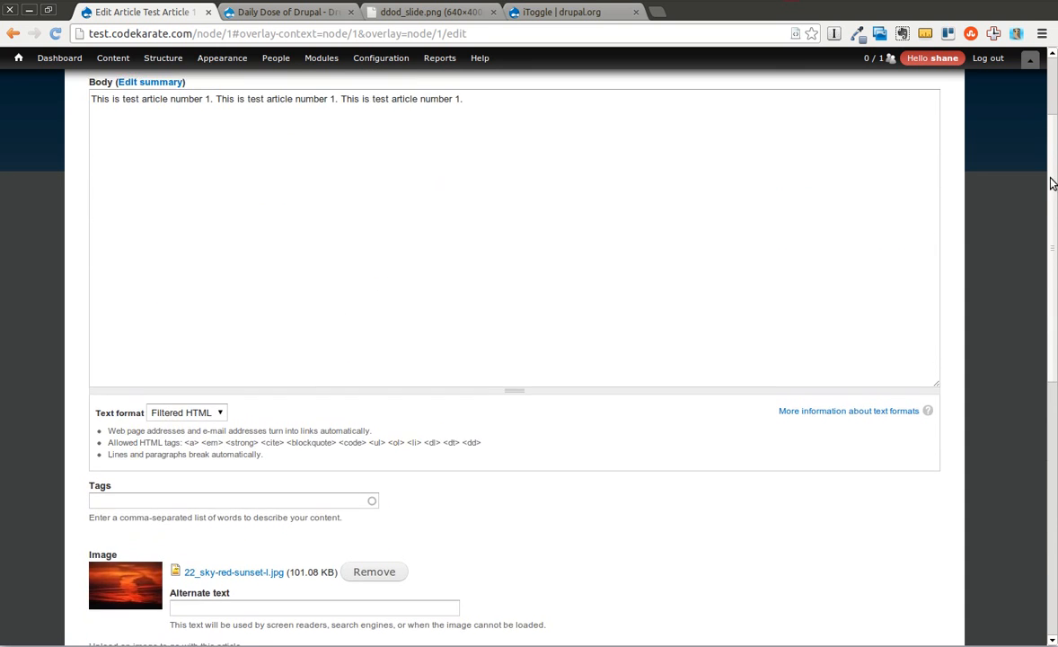
click(973, 119)
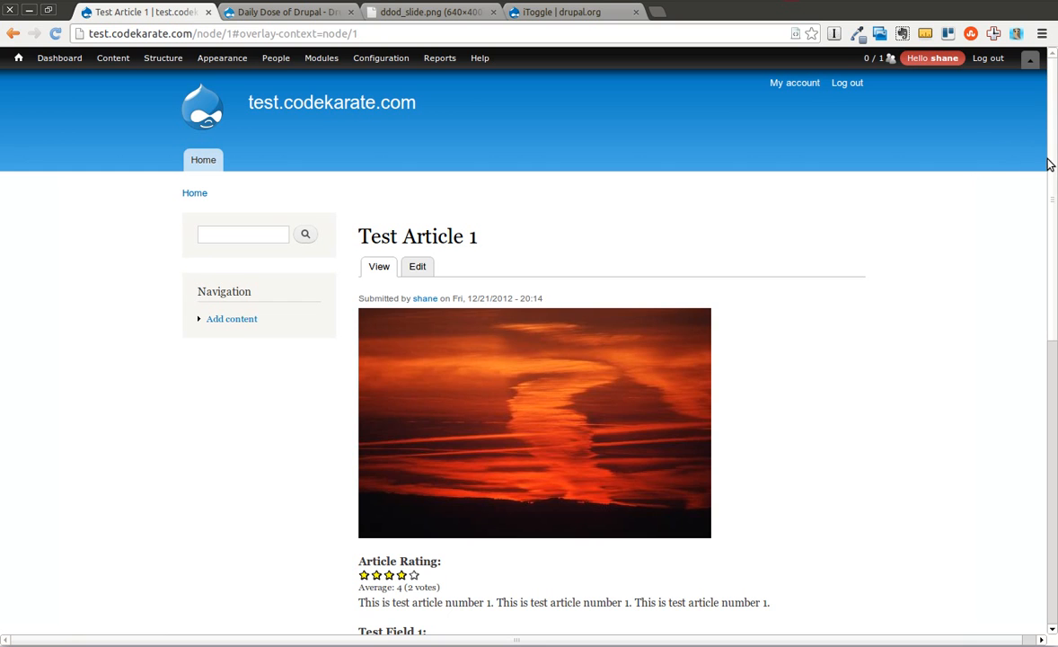
Switch Toggle Test back to No directly on the Test Article 1 page.
scroll(1046, 165, down, 5)
click(375, 417)
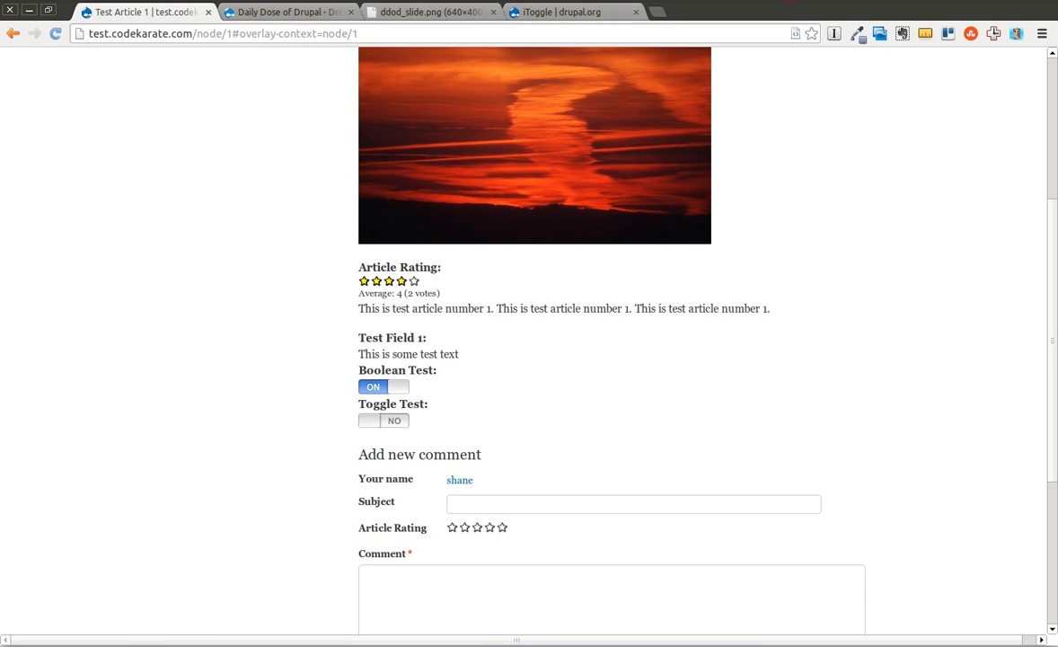
scroll(967, 344, up, 3)
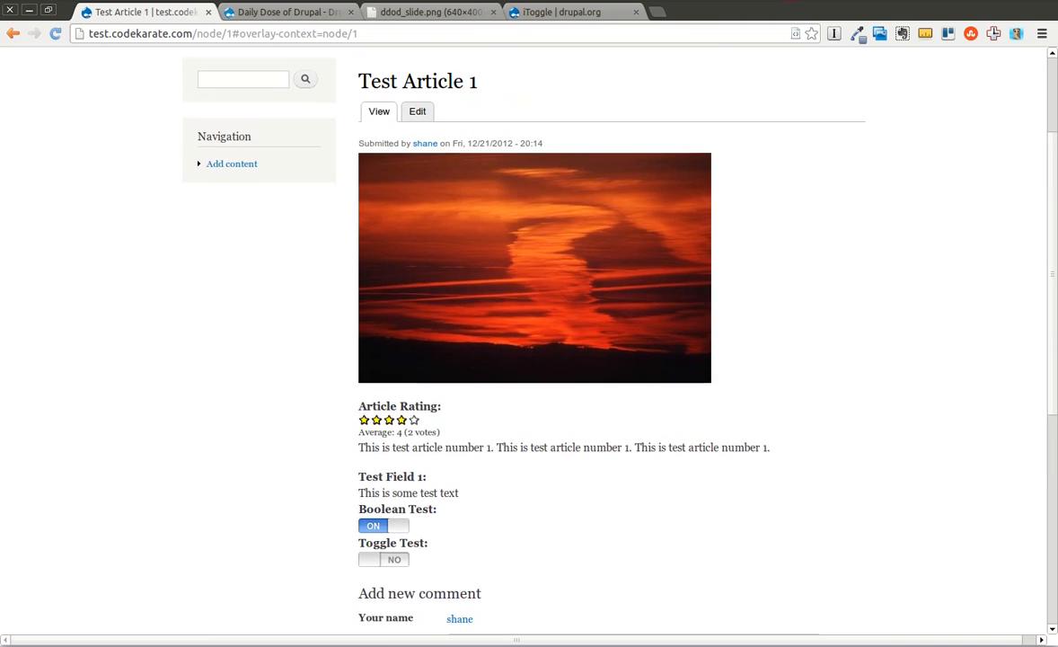
Filter the module list by "itog", enable the iToggle Views module and save the configuration.
scroll(524, 341, up, 3)
mouse_move(310, 62)
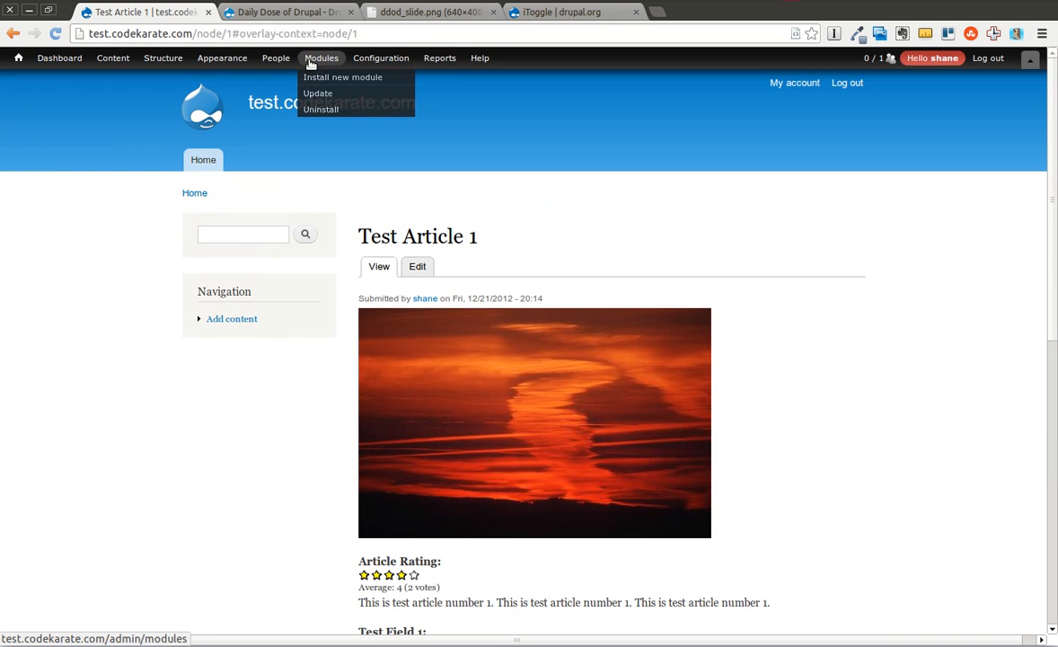
click(321, 62)
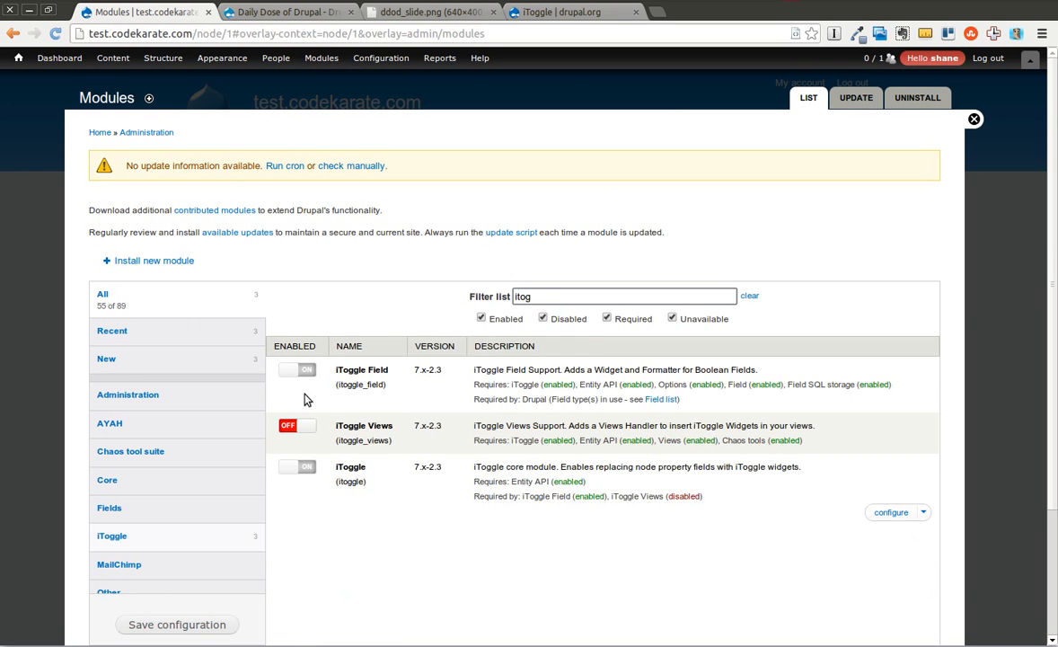
click(305, 428)
click(171, 624)
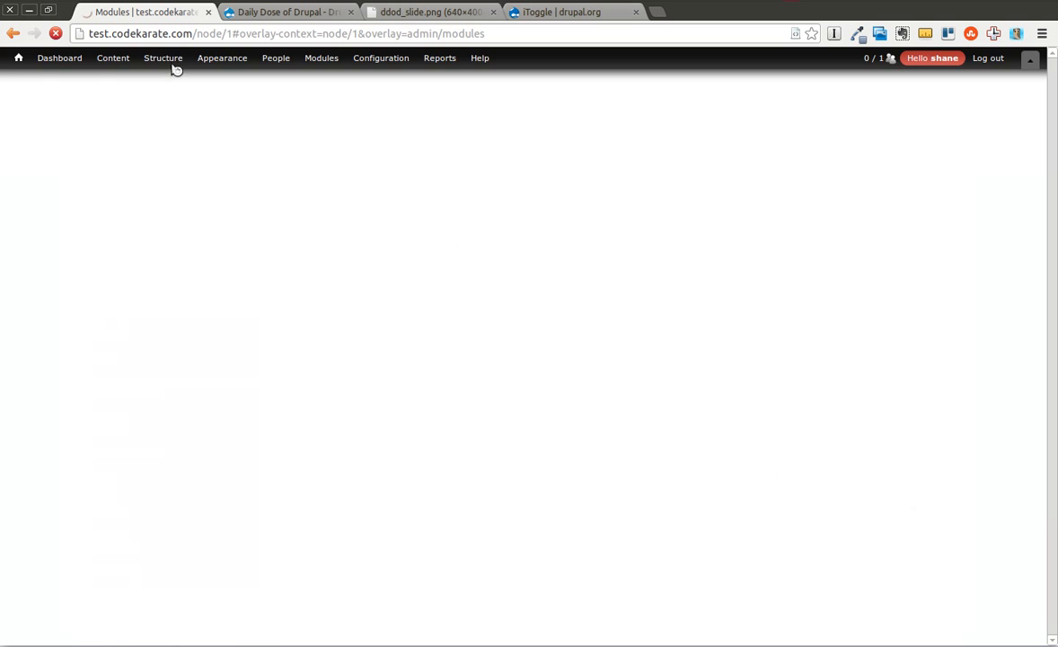
Start a new view and name it "toggle view".
mouse_move(155, 57)
mouse_move(177, 142)
click(269, 142)
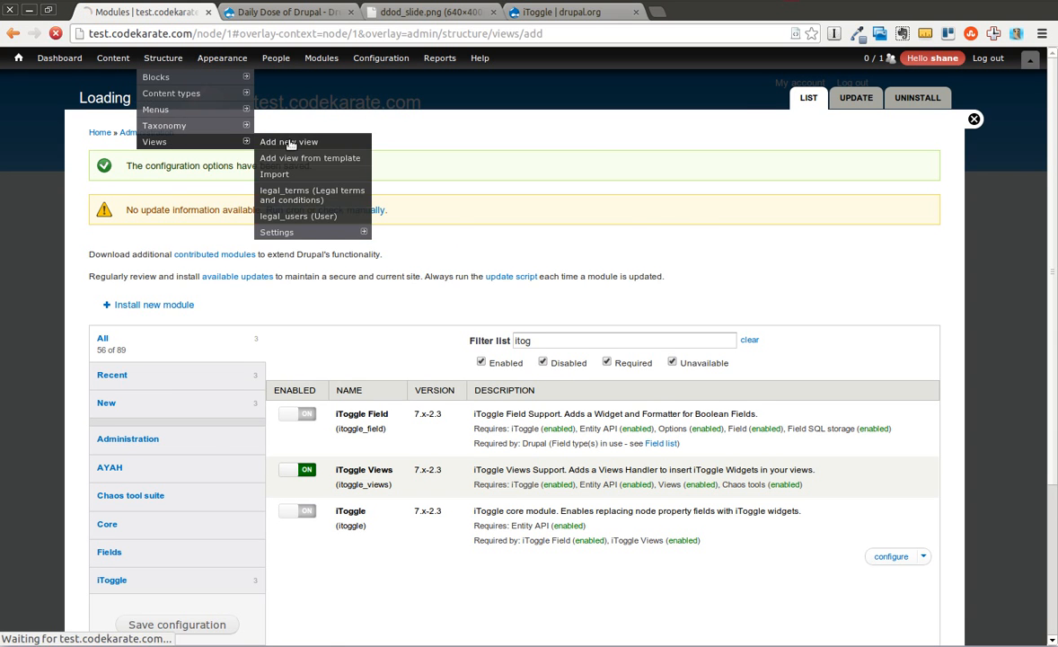
click(162, 172)
text(te)
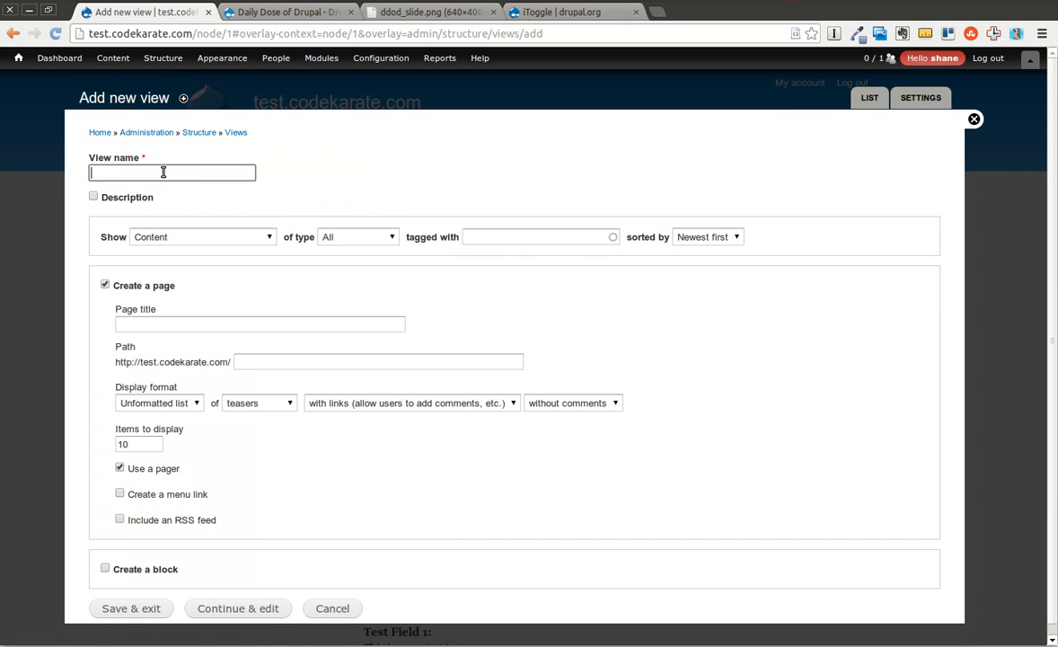
key(BackSpace)
text(oggle view)
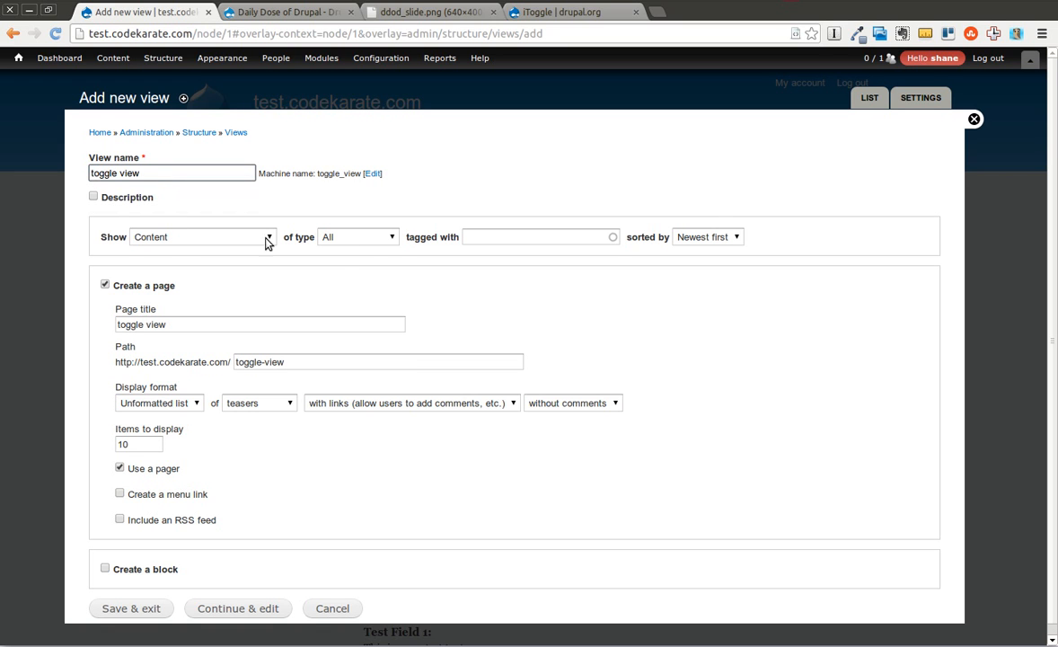
Limit the new view to Article content, set its page display format to Table and continue to the view editor.
click(355, 236)
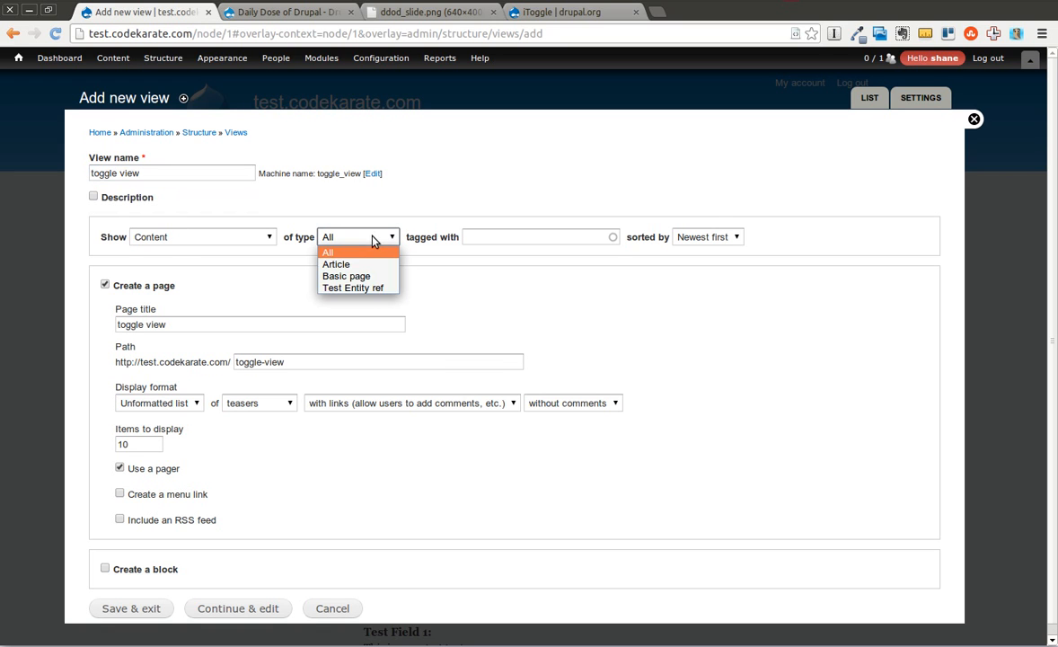
click(368, 264)
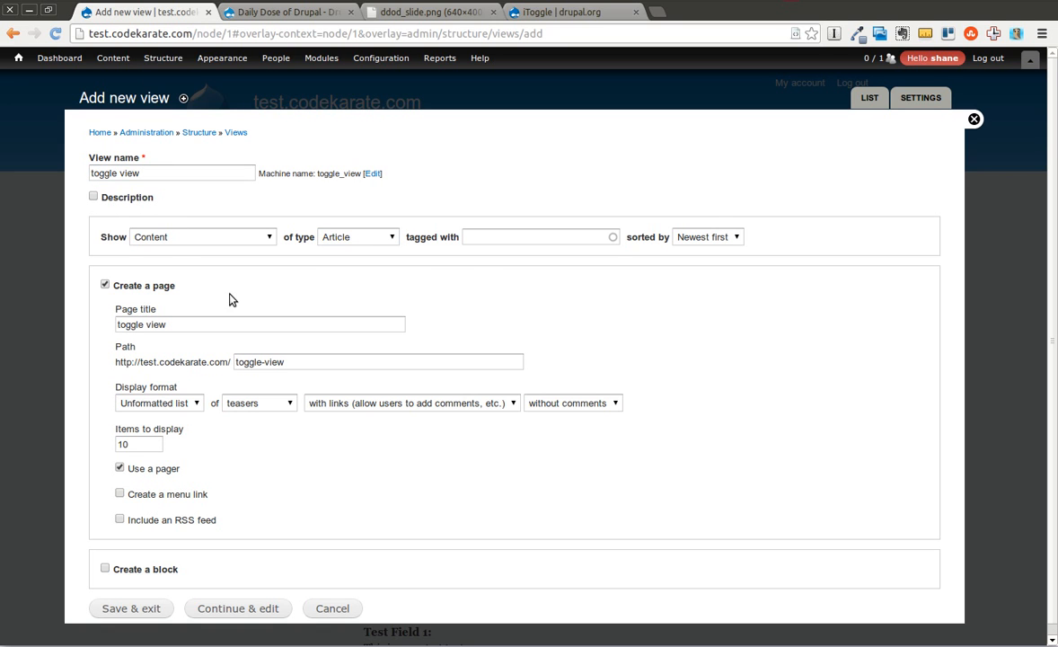
click(129, 403)
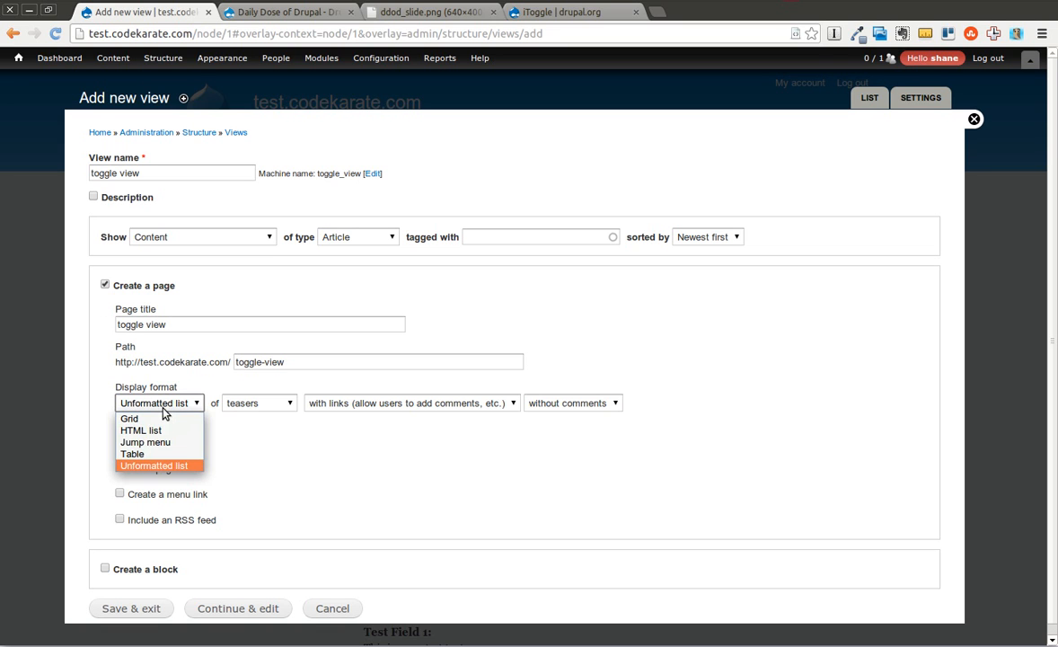
click(148, 454)
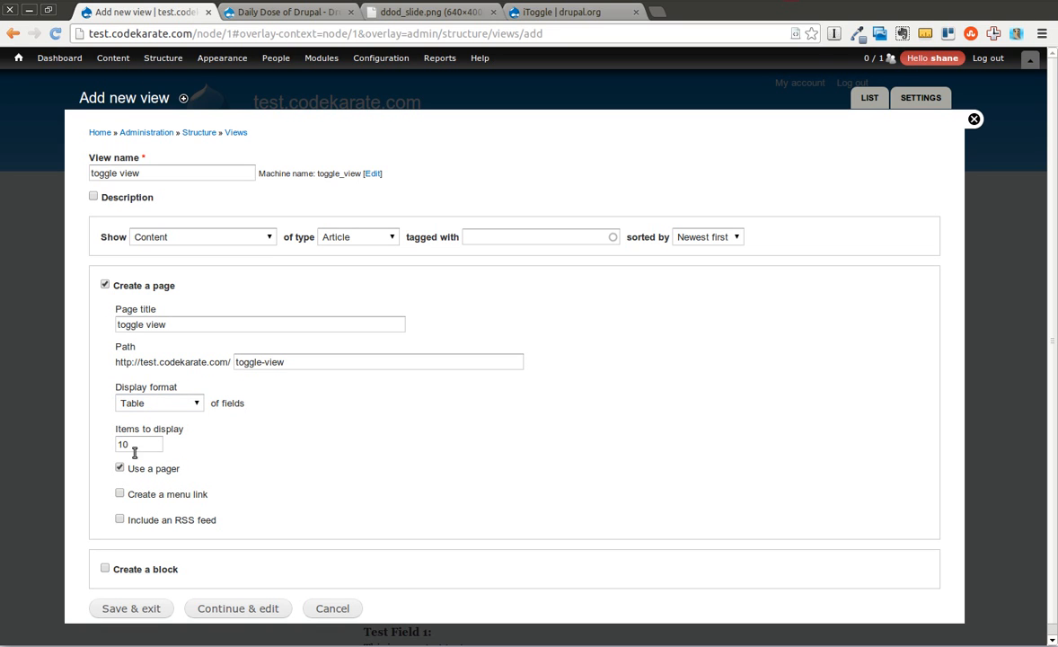
click(223, 610)
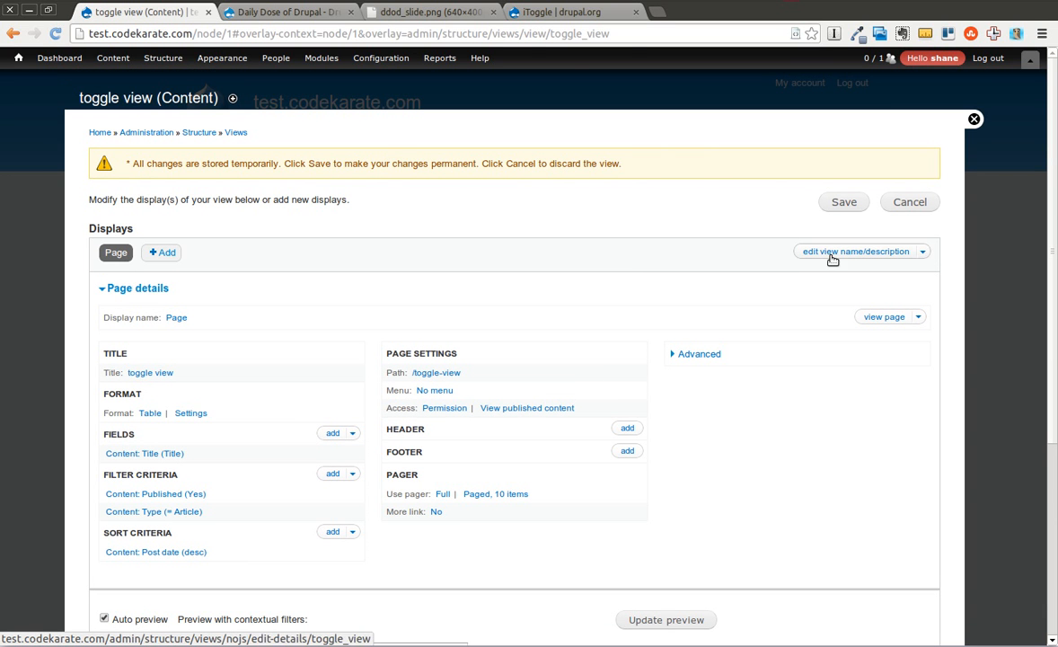
Add the iToggle fields Content Promoted to frontpage, Content Status and Content Sticky in lists to all displays of the view.
click(333, 434)
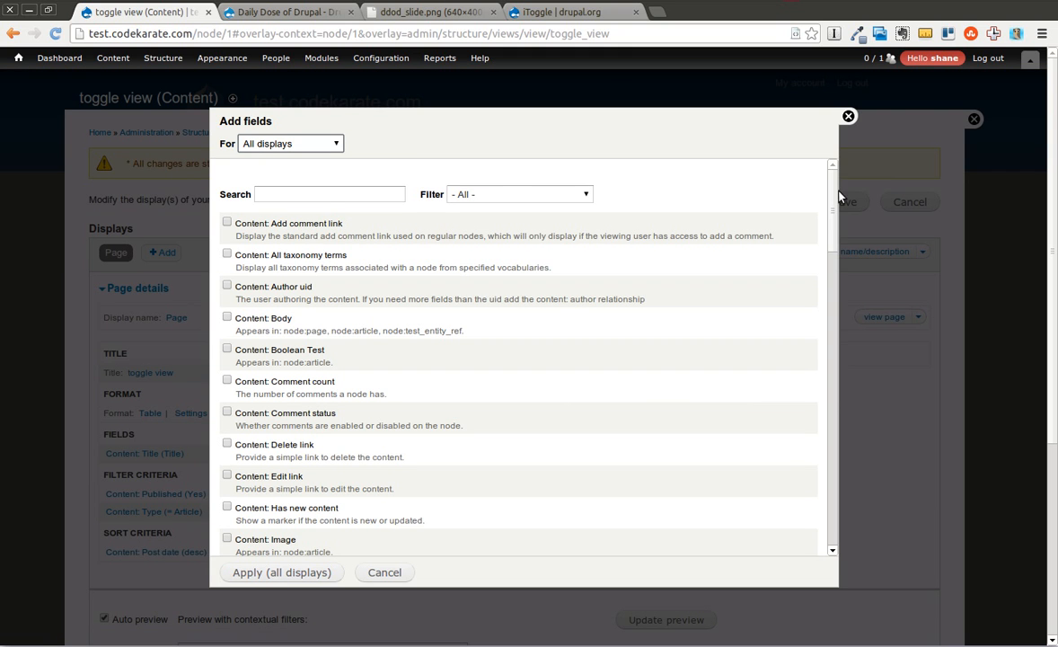
click(506, 196)
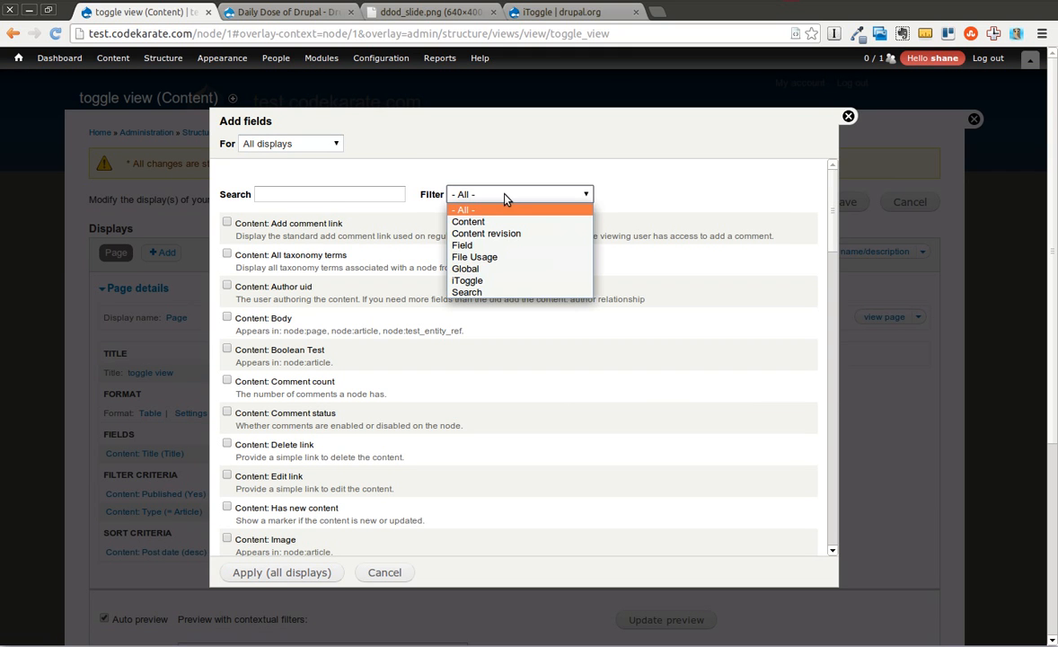
click(501, 281)
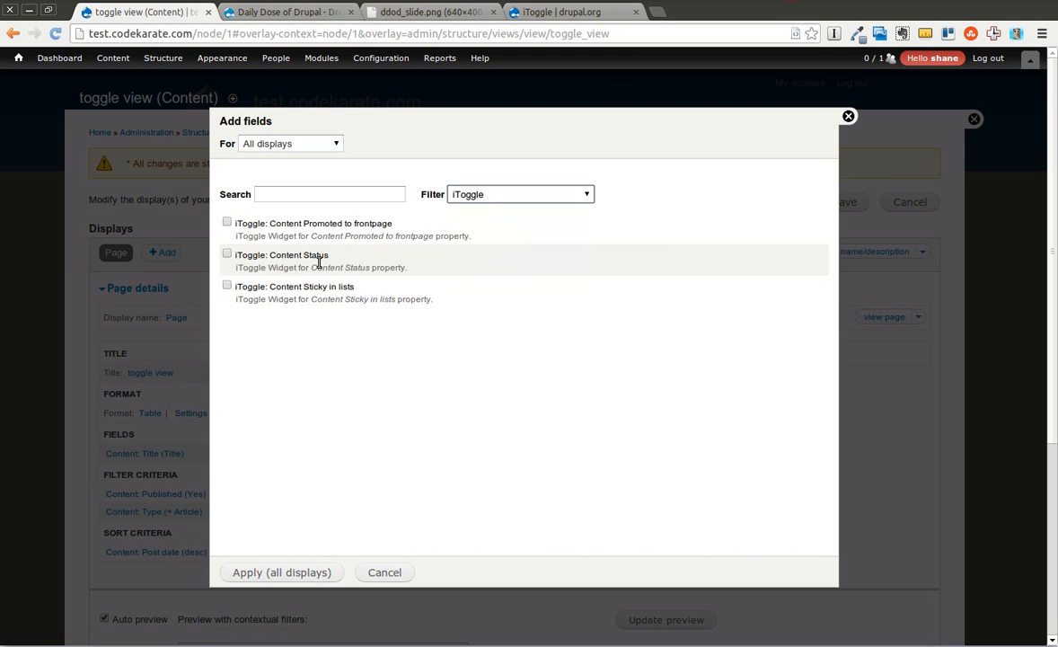
click(227, 223)
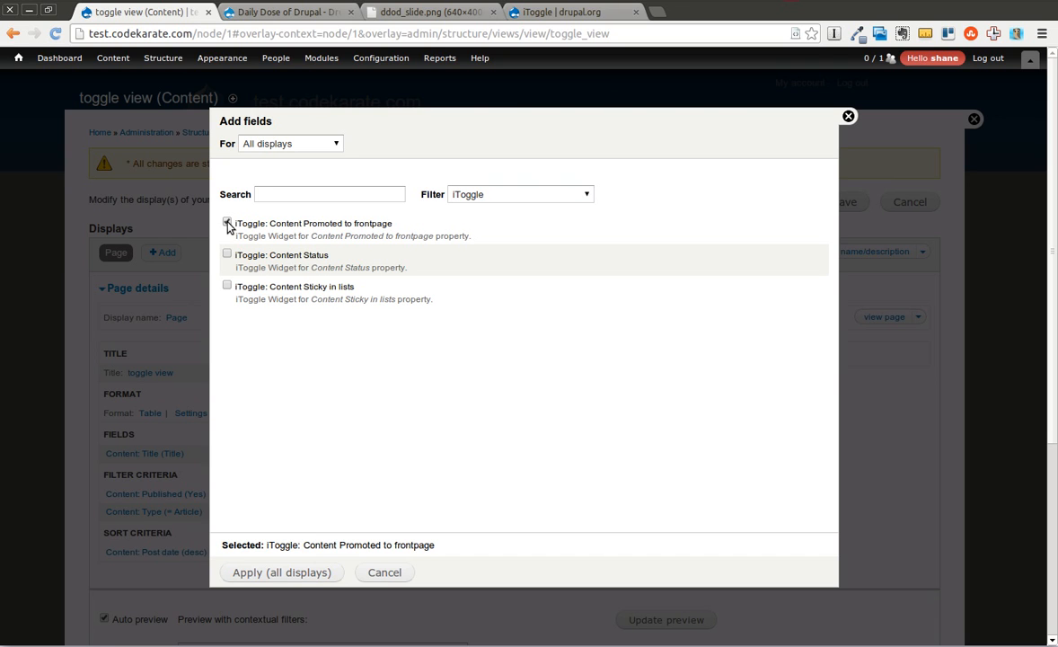
click(227, 255)
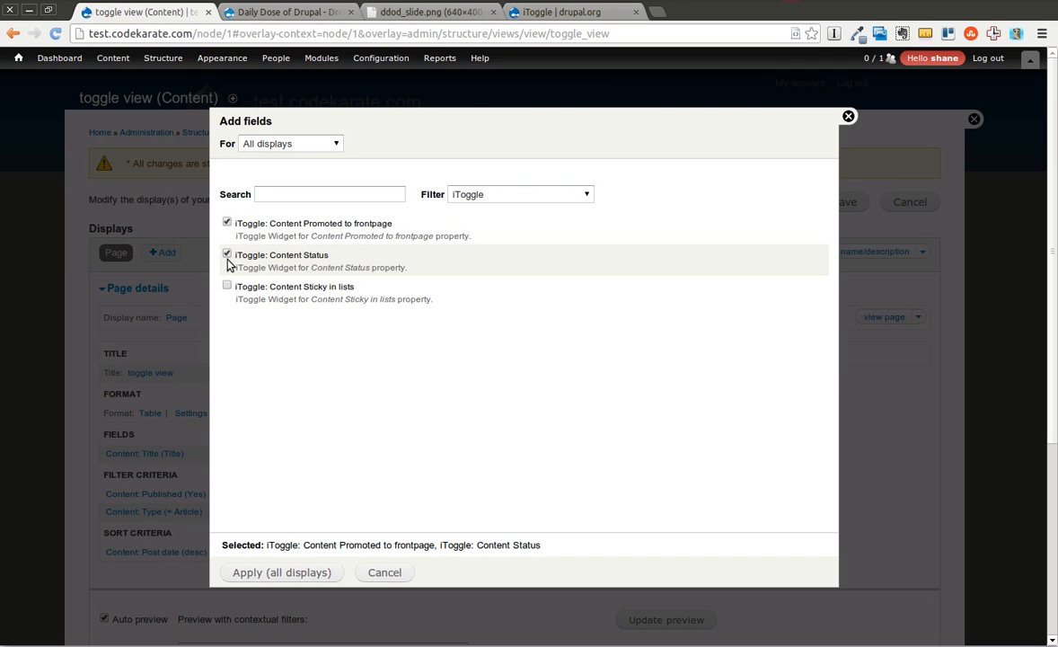
click(226, 286)
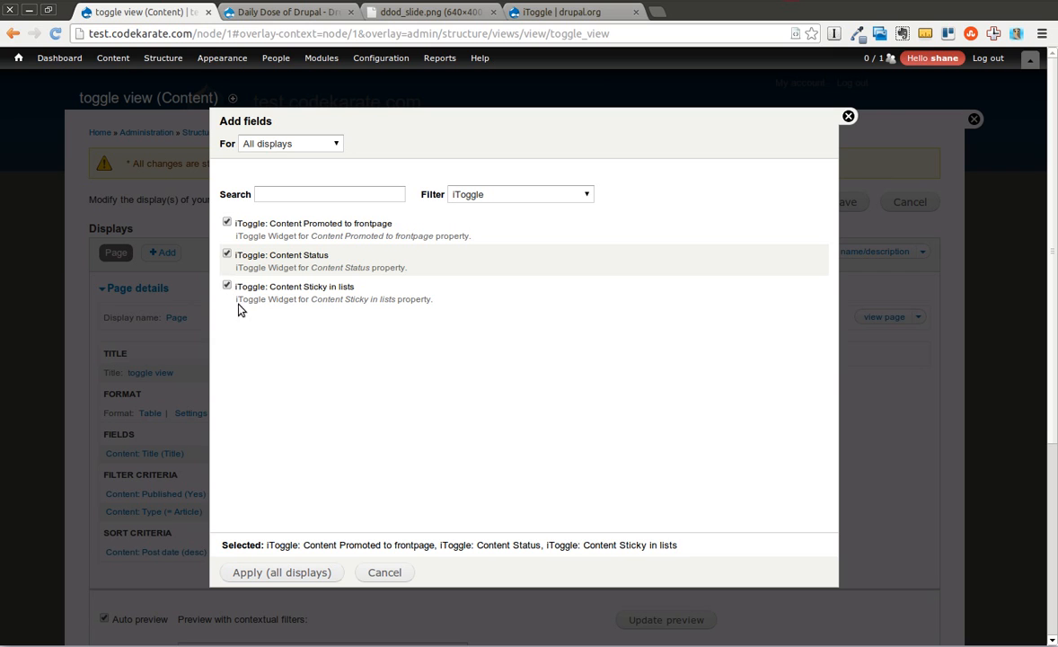
click(315, 573)
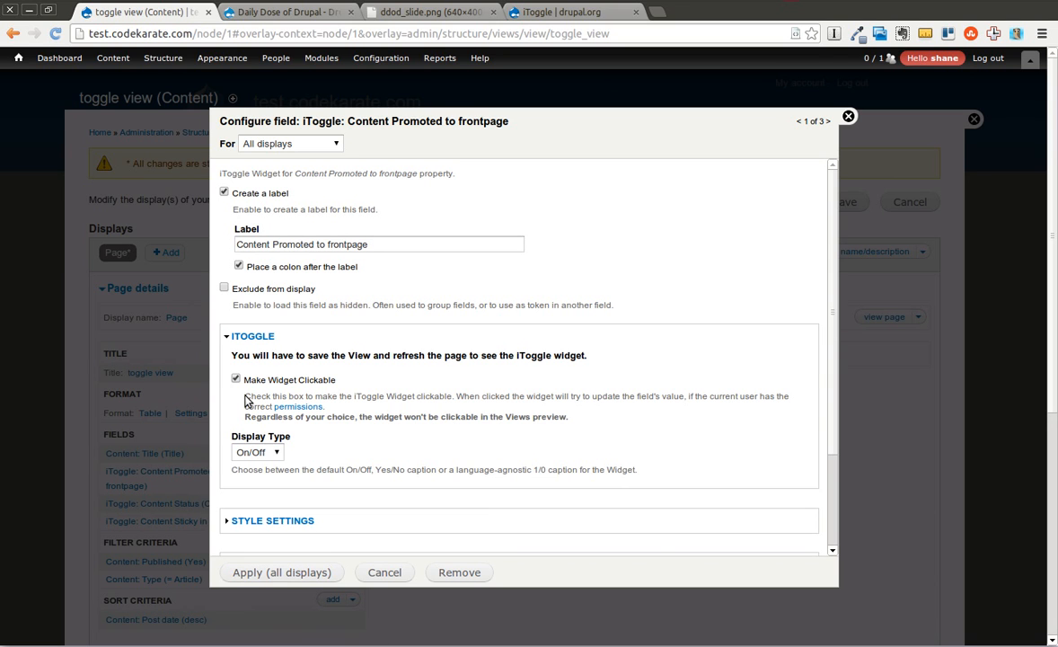
Apply the three iToggle fields with clickable widgets and On/Off display type, save the view and open its page.
click(279, 572)
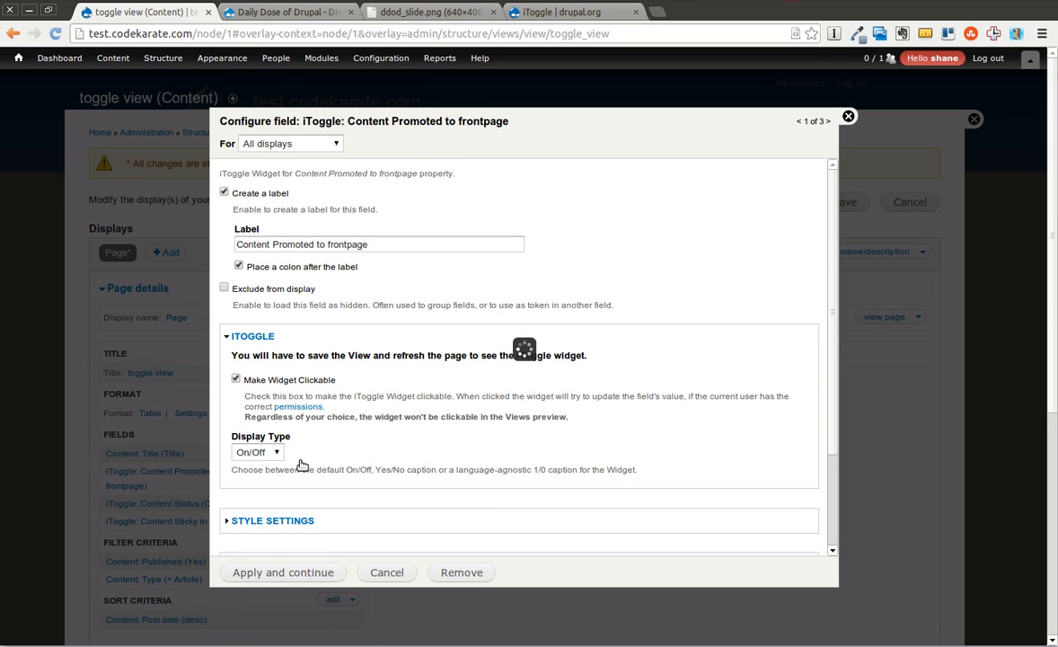
click(267, 573)
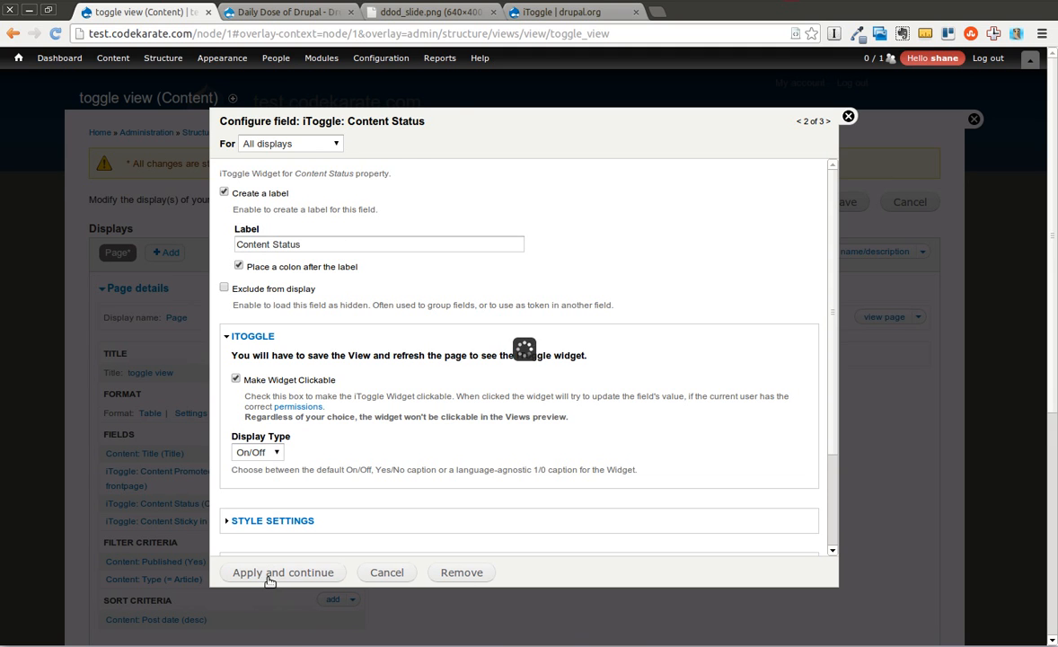
click(294, 573)
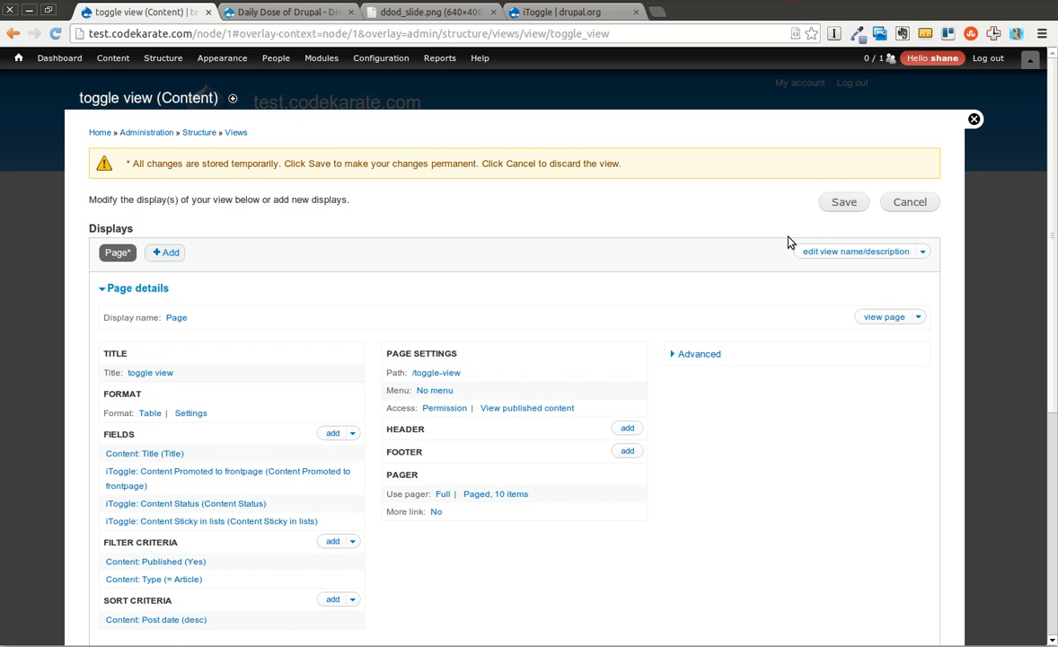
click(836, 203)
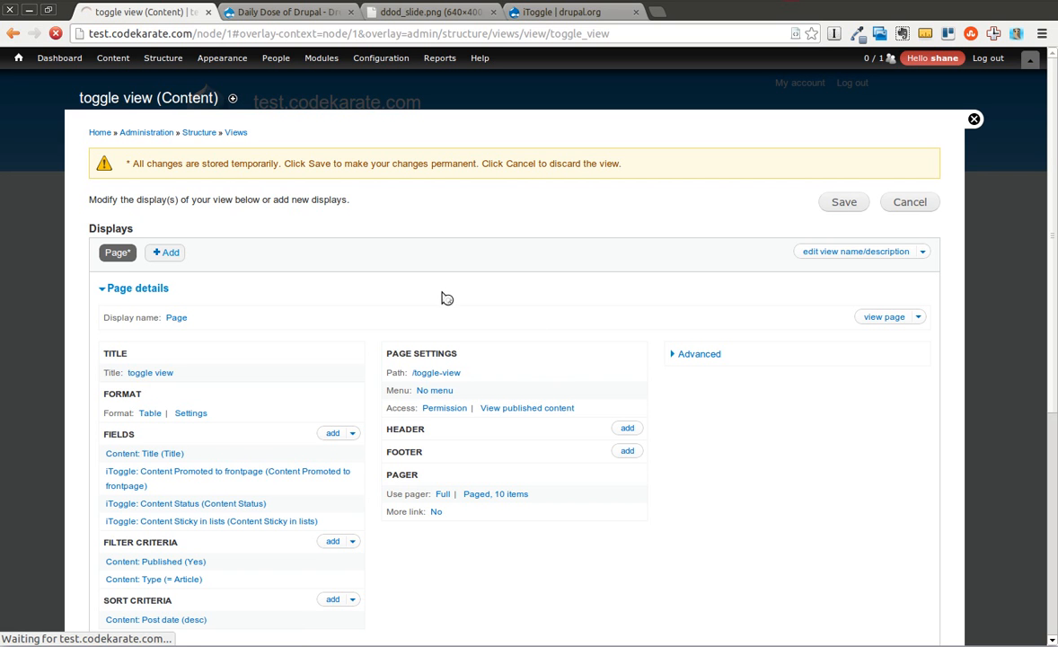
click(891, 328)
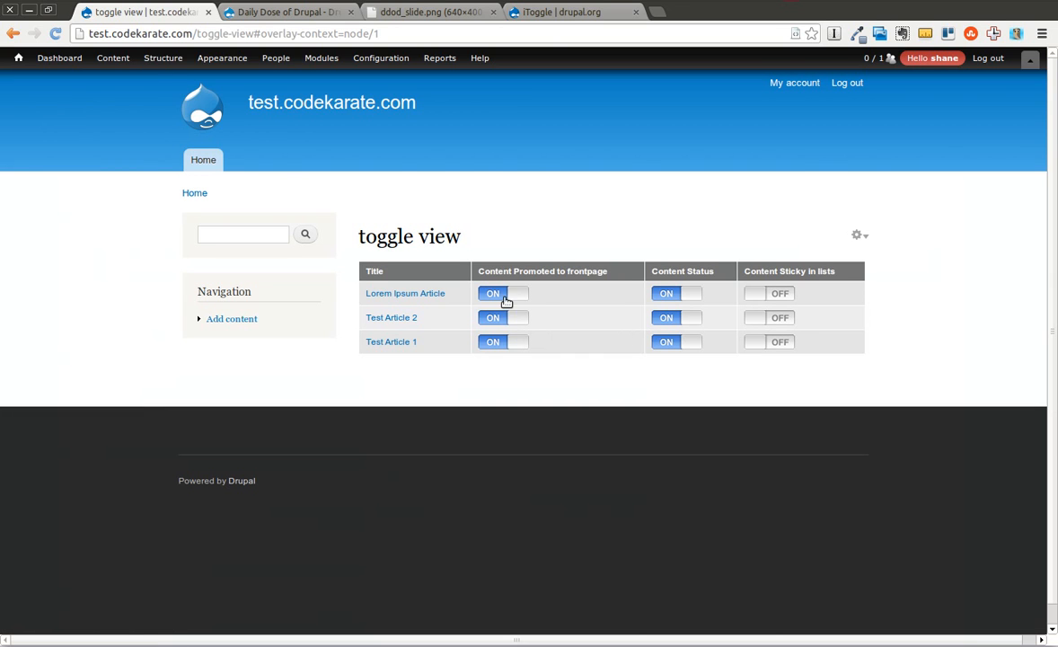
Try the Content Promoted to frontpage toggles, leaving Lorem Ipsum Article on and switching Test Article 1 off.
click(504, 296)
click(514, 296)
click(500, 345)
click(511, 341)
click(511, 343)
Open Test Article 1 for editing, set Published to No in its publishing options and save the article.
click(386, 343)
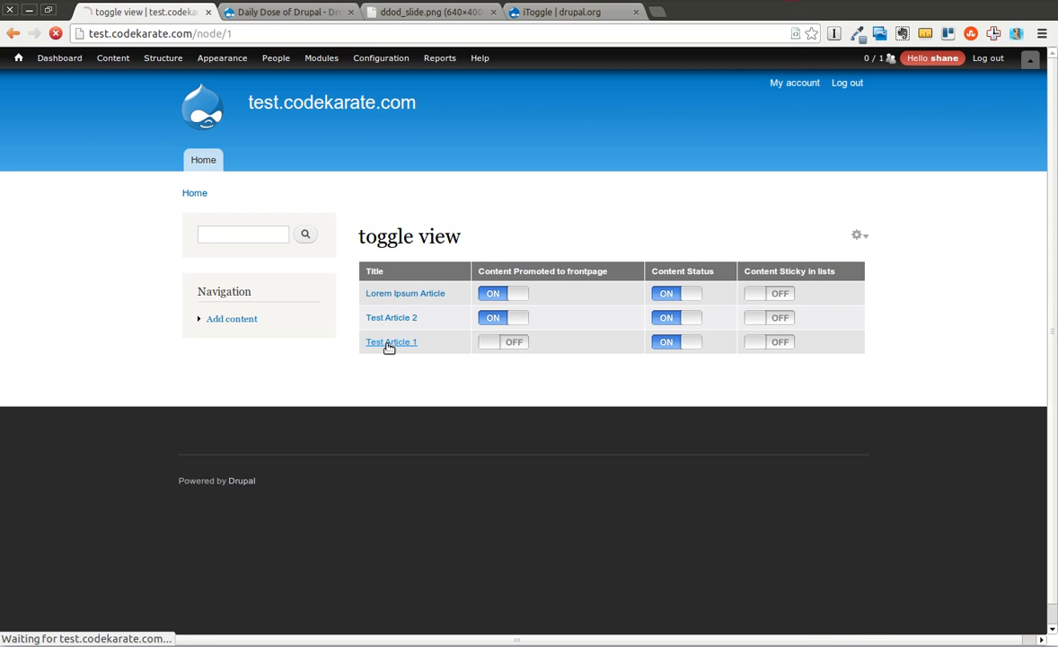
click(419, 269)
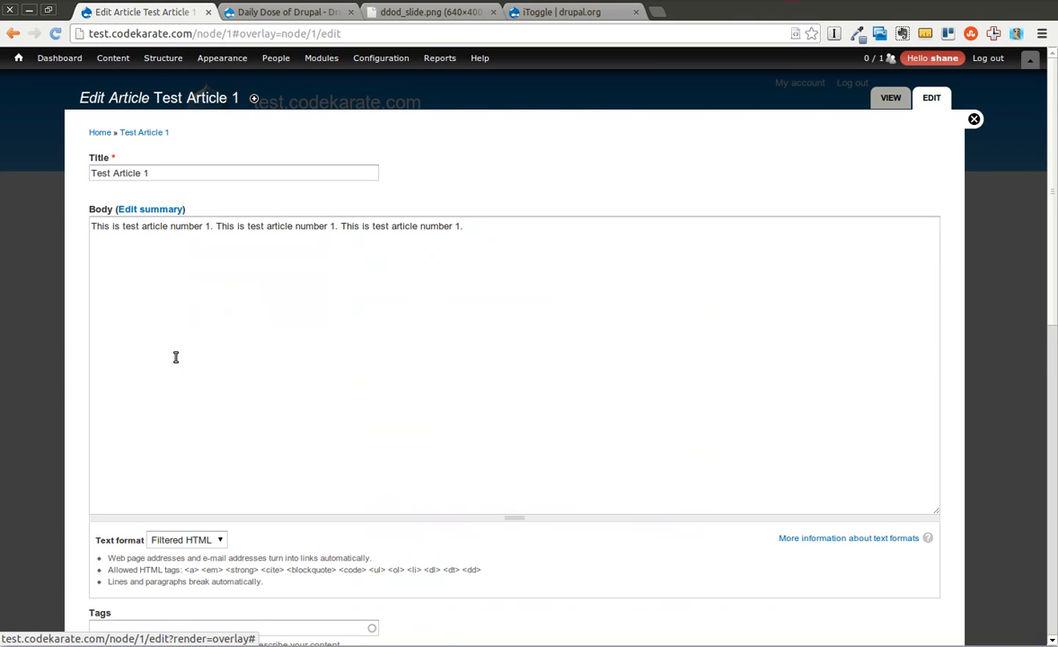
drag(1049, 187, 1051, 514)
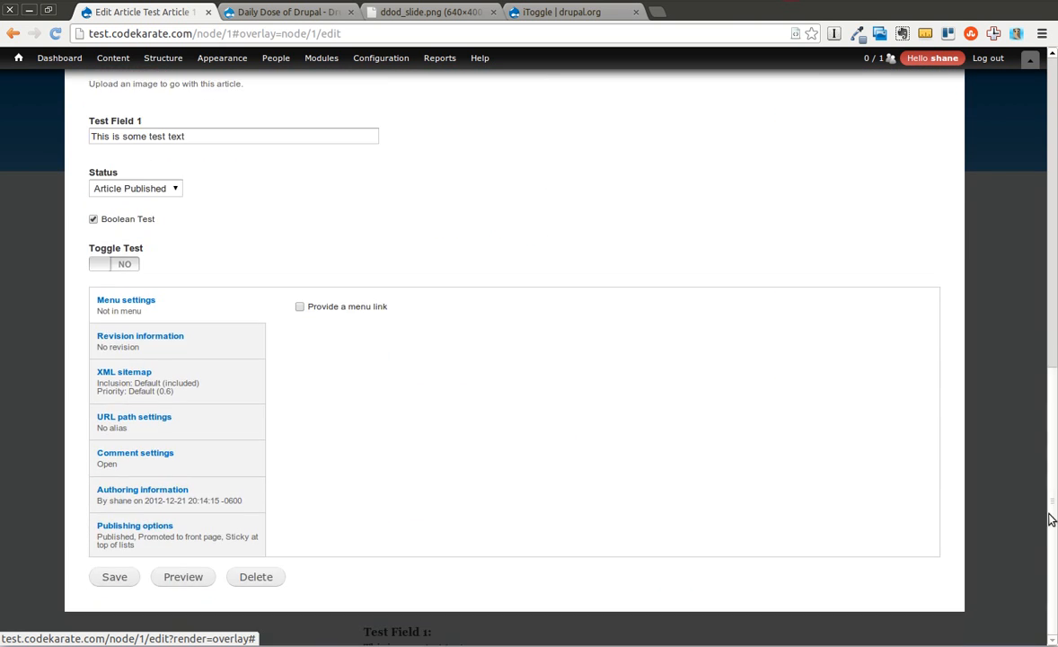
click(144, 532)
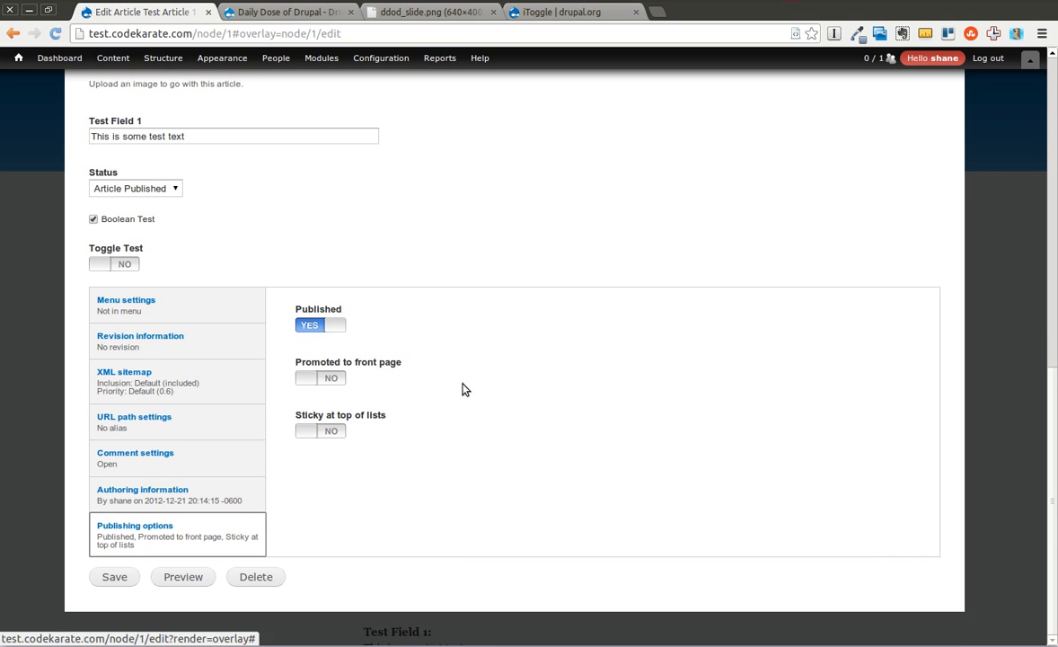
click(325, 327)
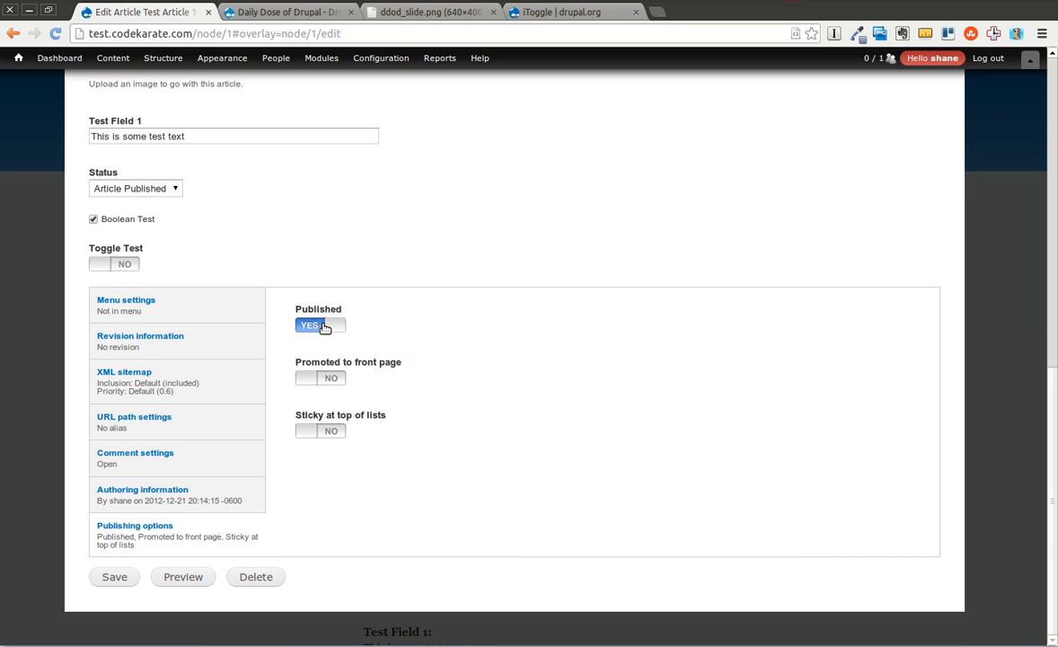
click(112, 576)
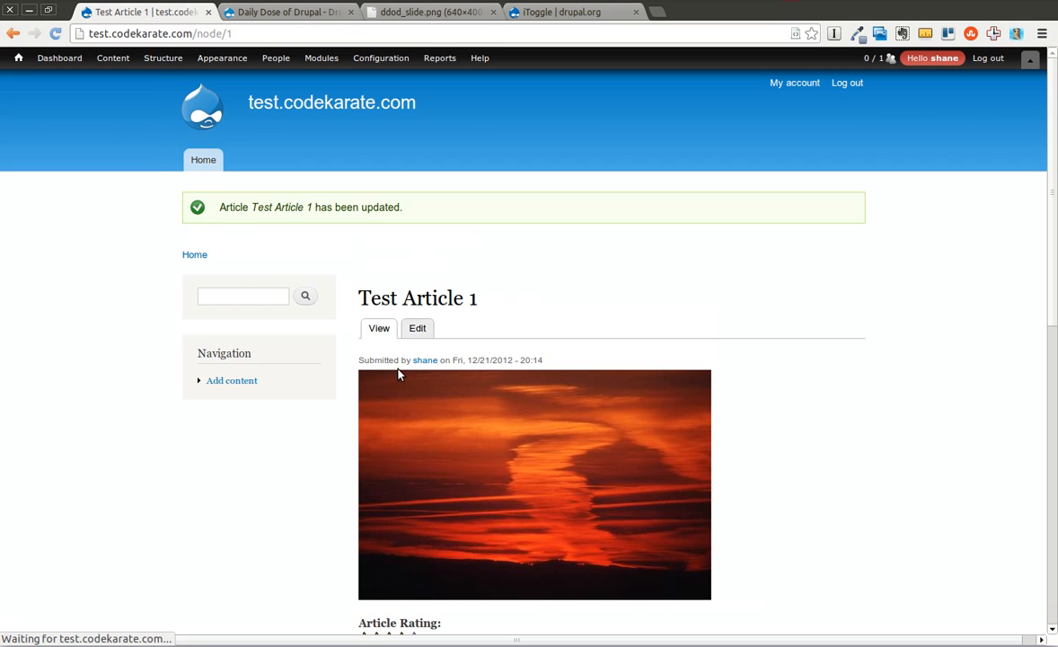
Return to the toggle view's page through its view editor to check which articles are listed.
mouse_move(163, 59)
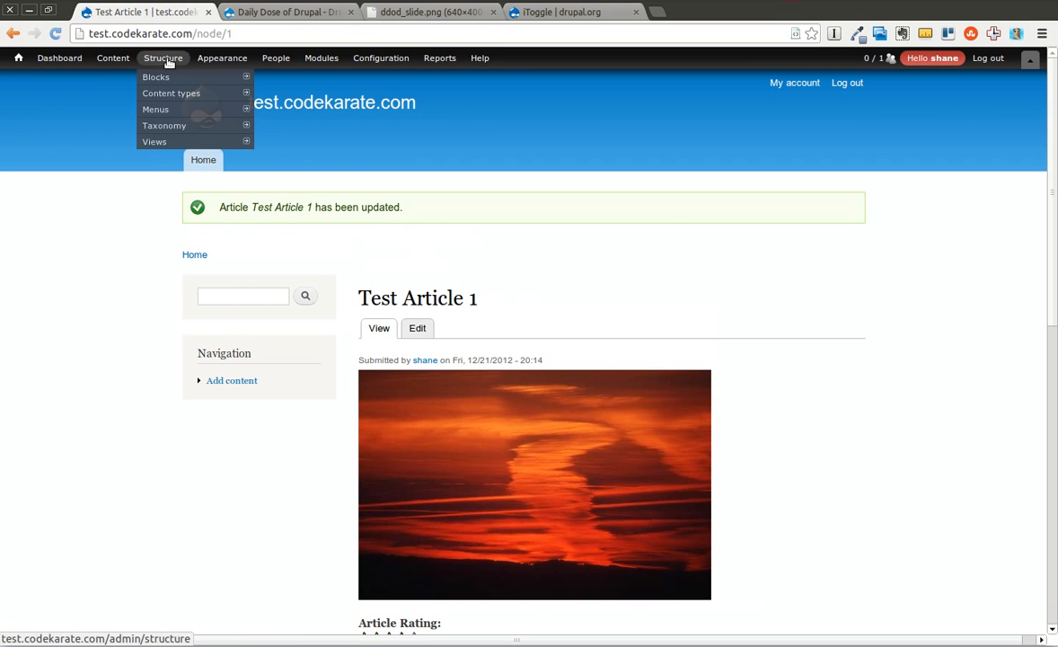
mouse_move(168, 142)
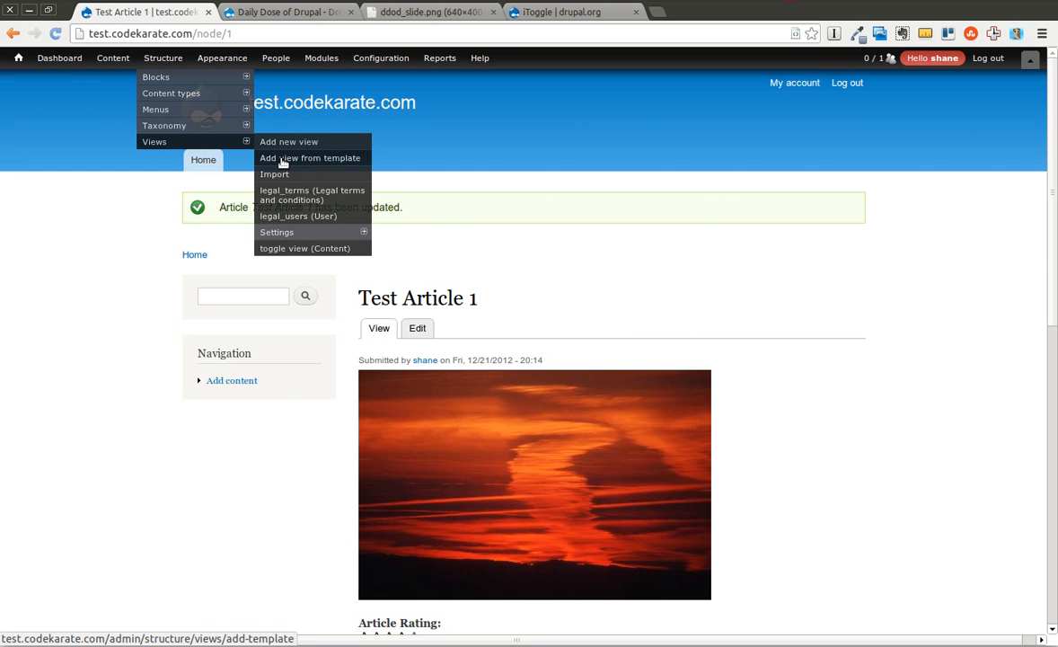
click(299, 248)
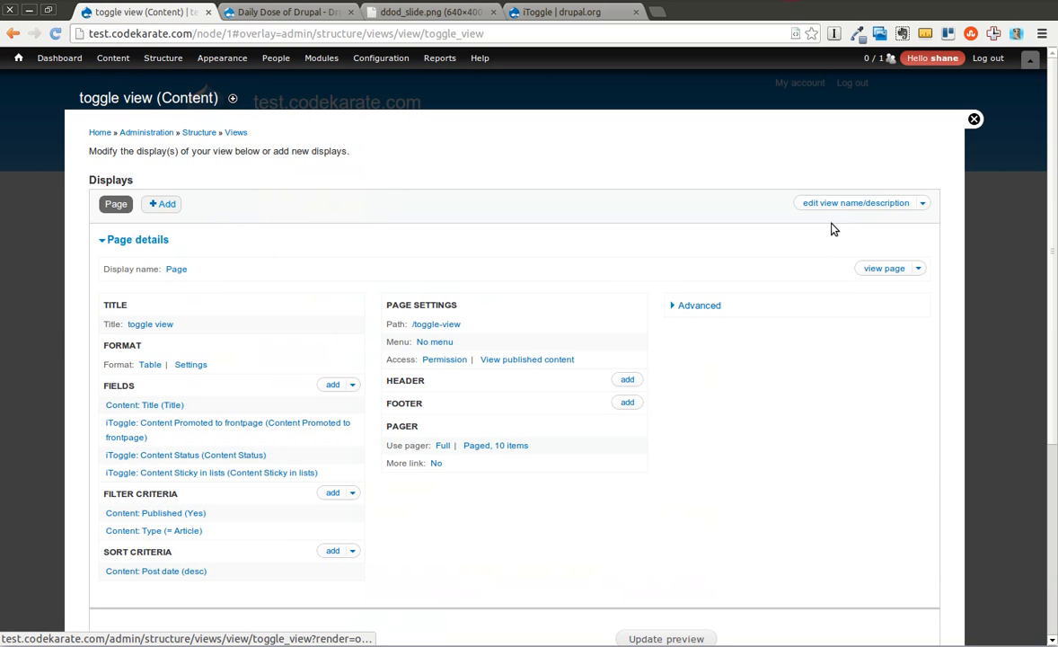
click(881, 269)
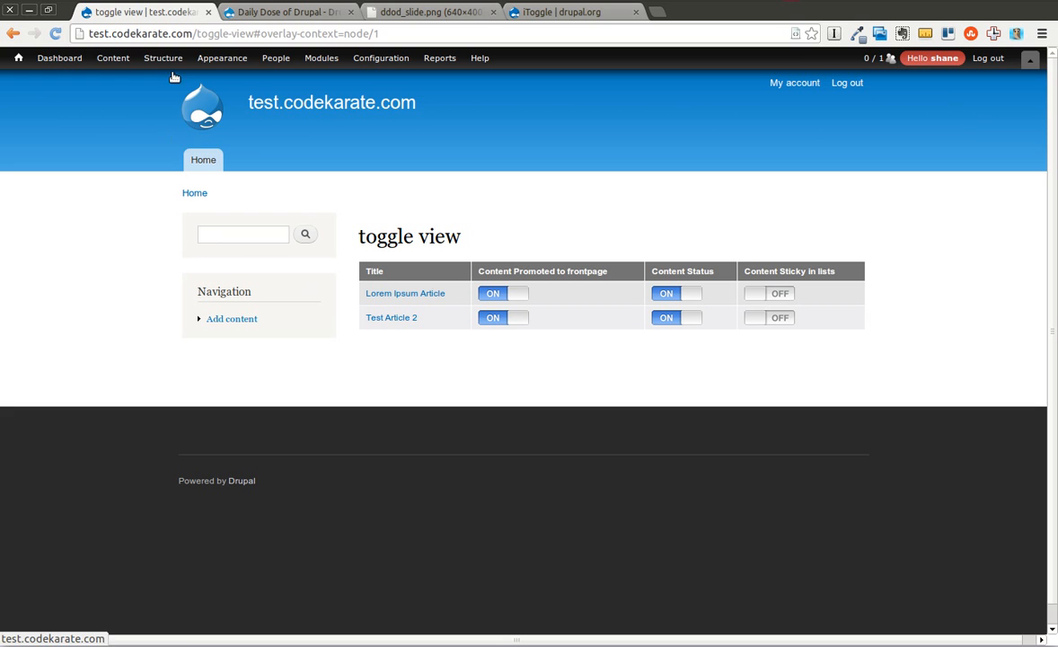
Remove the Content: Published filter criterion from the toggle view and save the view.
mouse_move(169, 63)
mouse_move(171, 143)
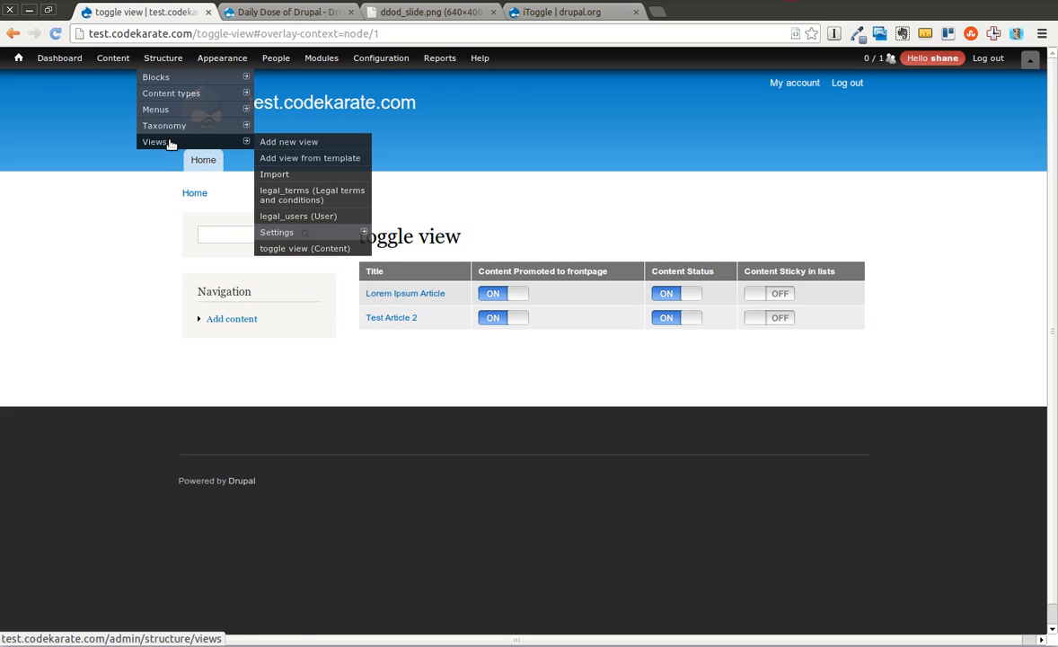
click(312, 248)
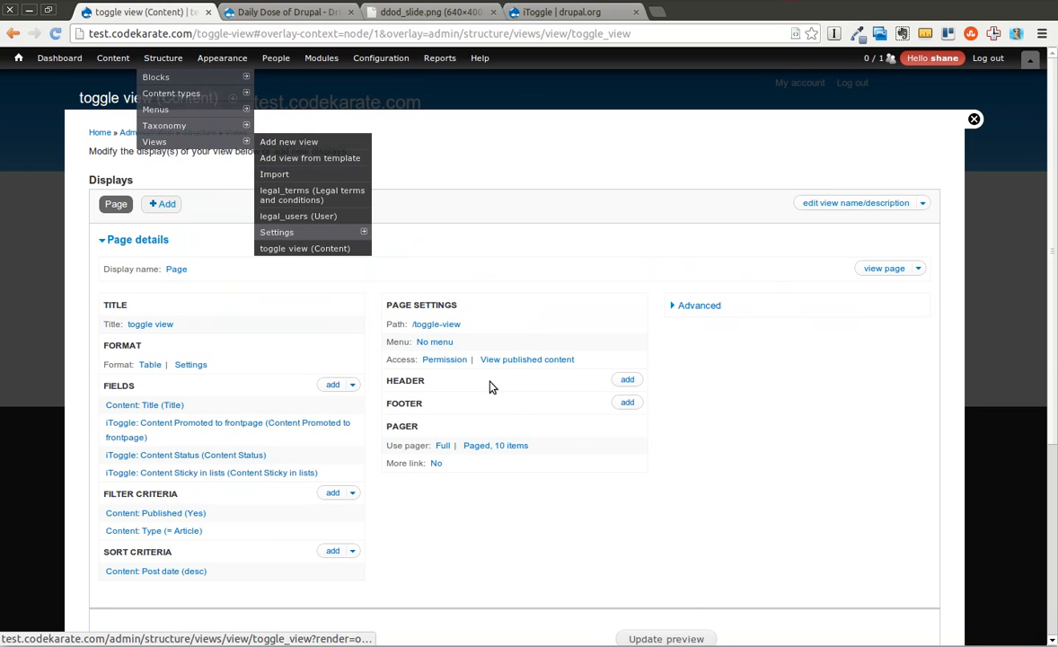
click(176, 516)
click(462, 449)
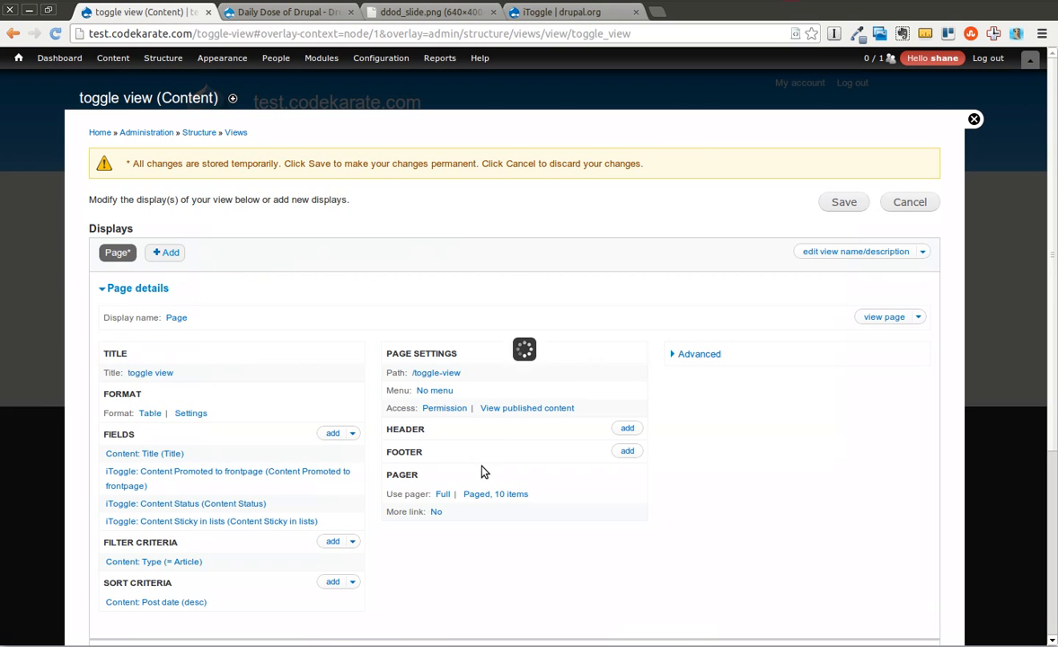
click(842, 203)
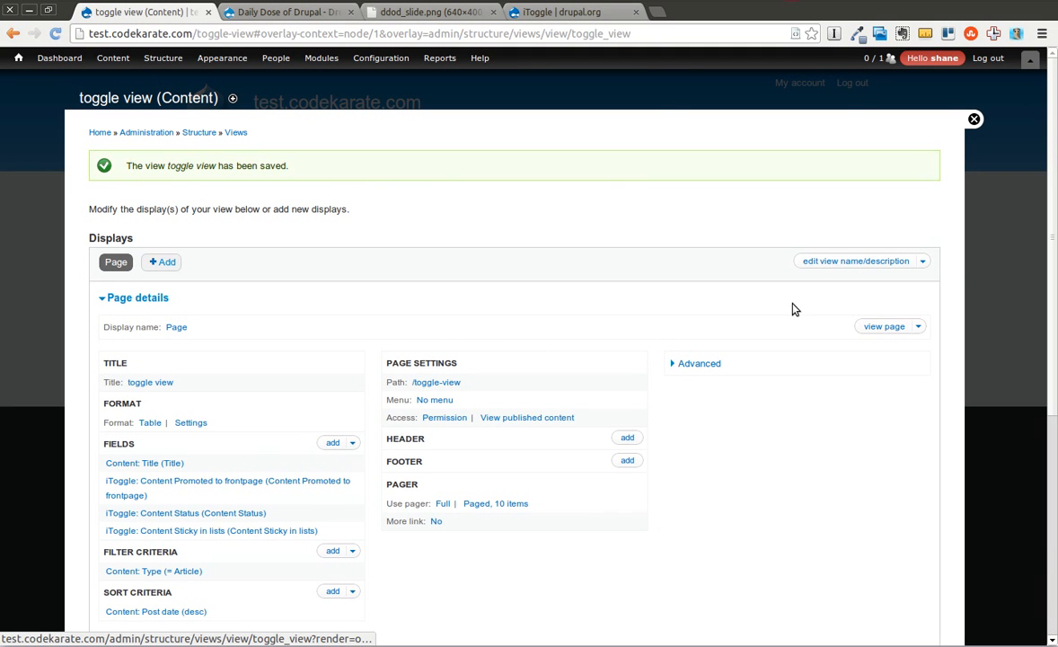
Open the toggle view's page and switch Content Status on for Test Article 1.
click(902, 328)
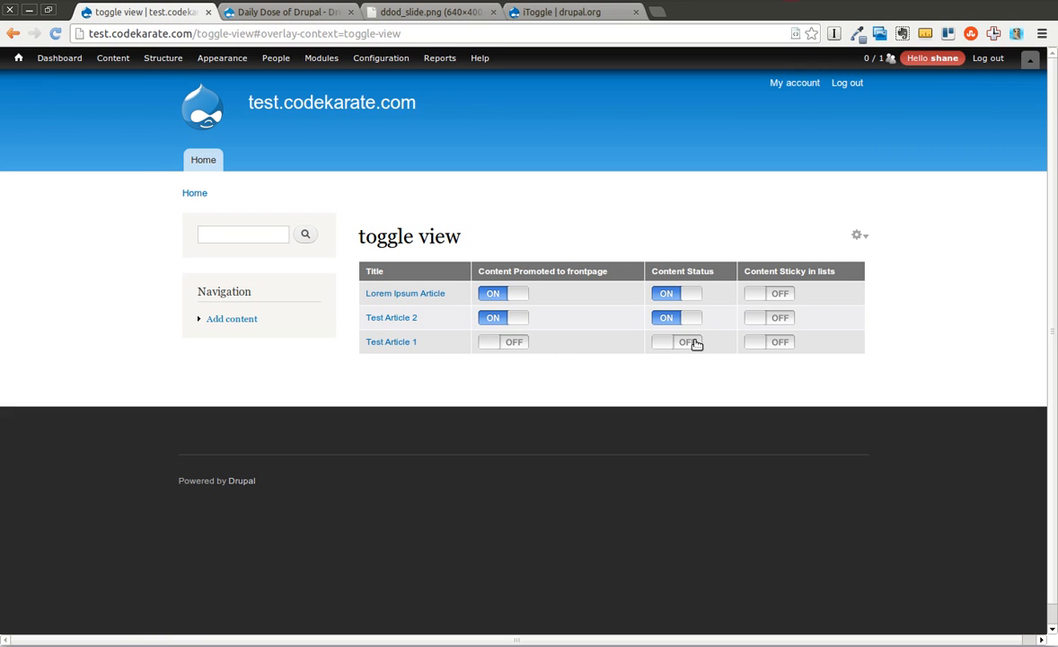
click(684, 343)
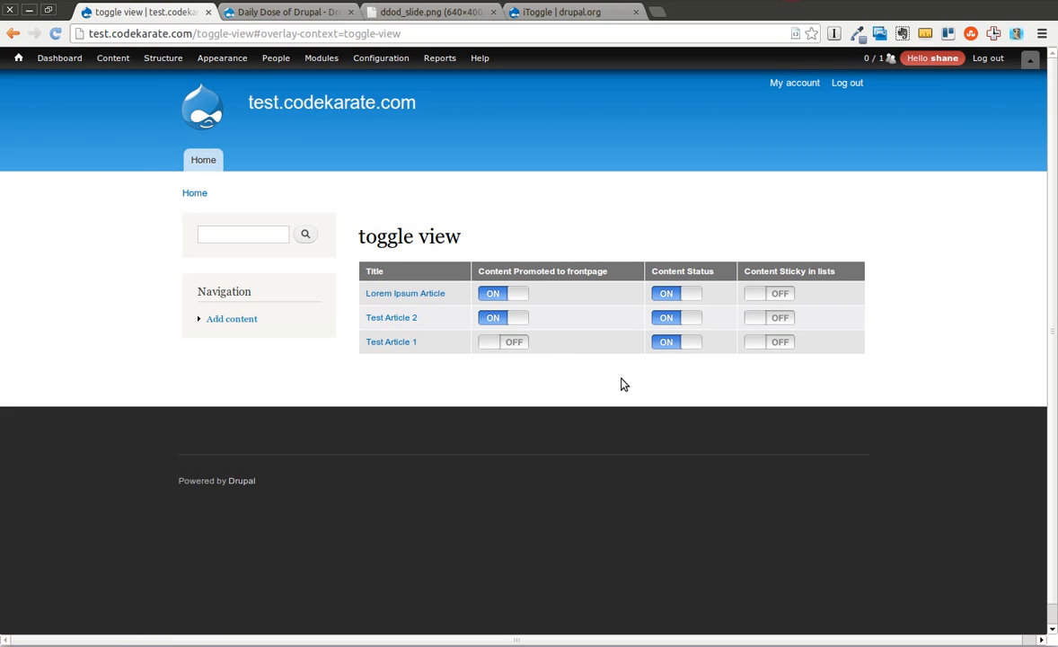